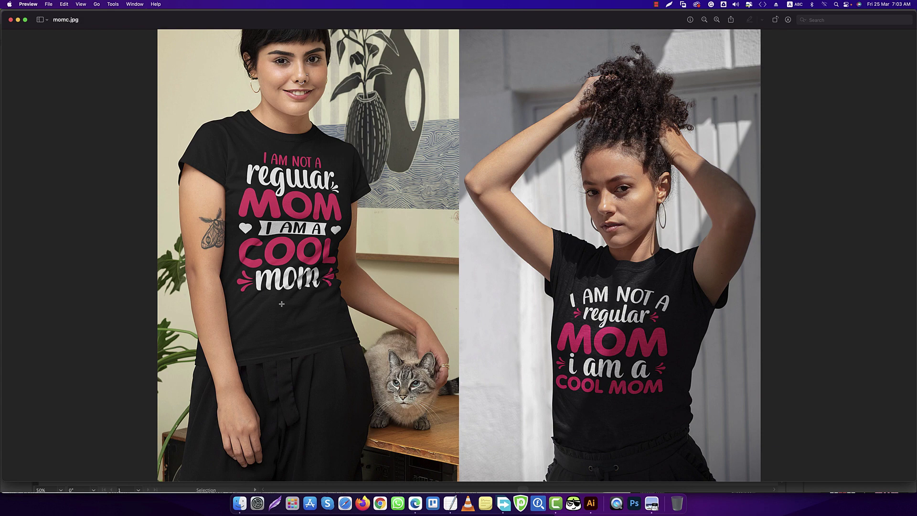
- Review the slogan and the Volkswagen-Serial, Katrin Gliffe and Stealdream font list in TextEdit
left_click(450, 503)
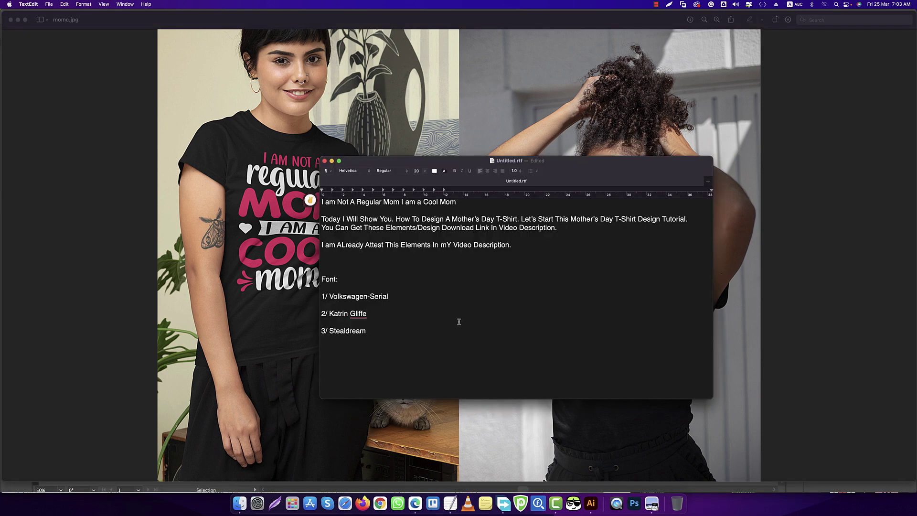
left_click_drag(368, 342, 466, 204)
left_click(466, 204)
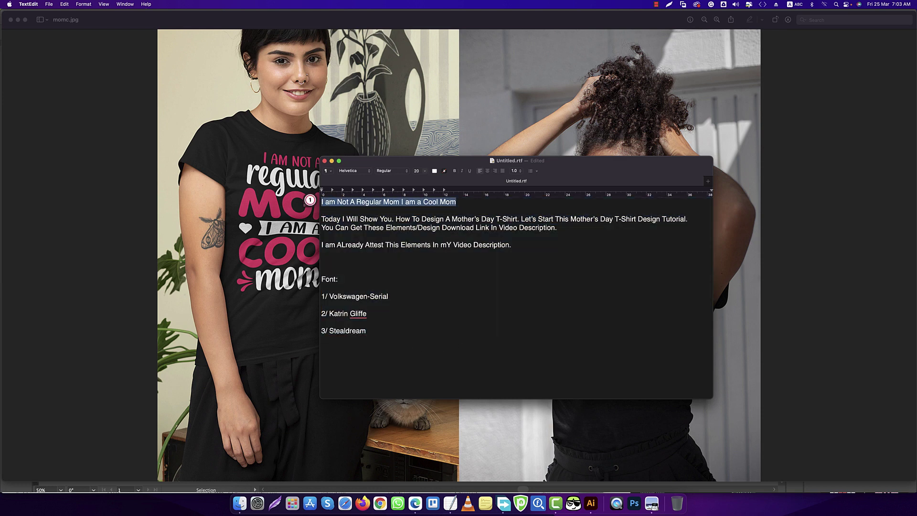
left_click(310, 200)
left_click(413, 263)
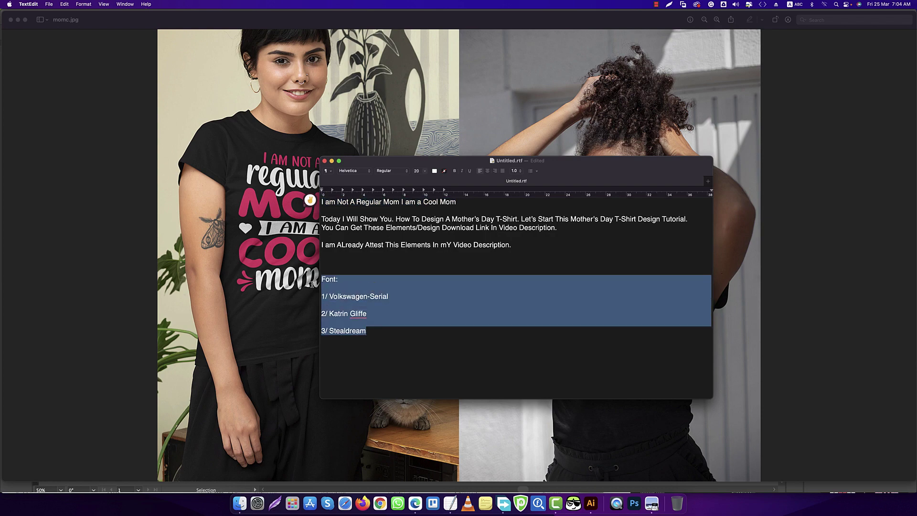
left_click_drag(414, 263, 430, 203)
left_click(405, 294)
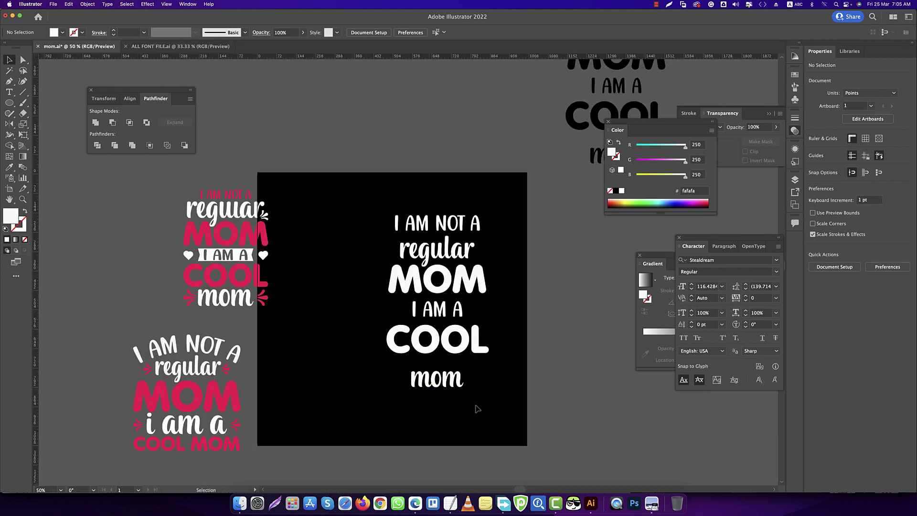
- Centre the white slogan lettering on the artboard and add a vertical guide beside it
left_click_drag(459, 233, 415, 260)
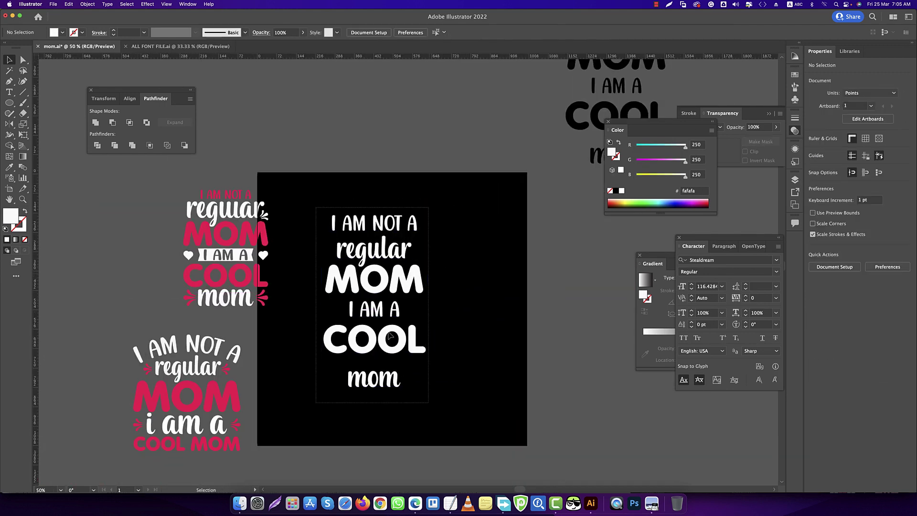
right_click(385, 249)
scroll(364, 269, "up", 1)
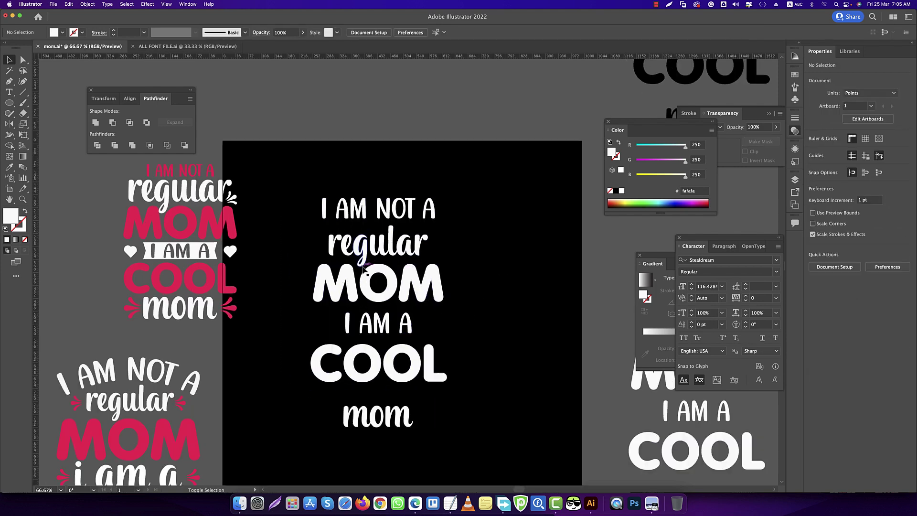
mouse_move(36, 266)
left_mouse_down()
mouse_move(307, 293)
mouse_move(313, 306)
left_mouse_up()
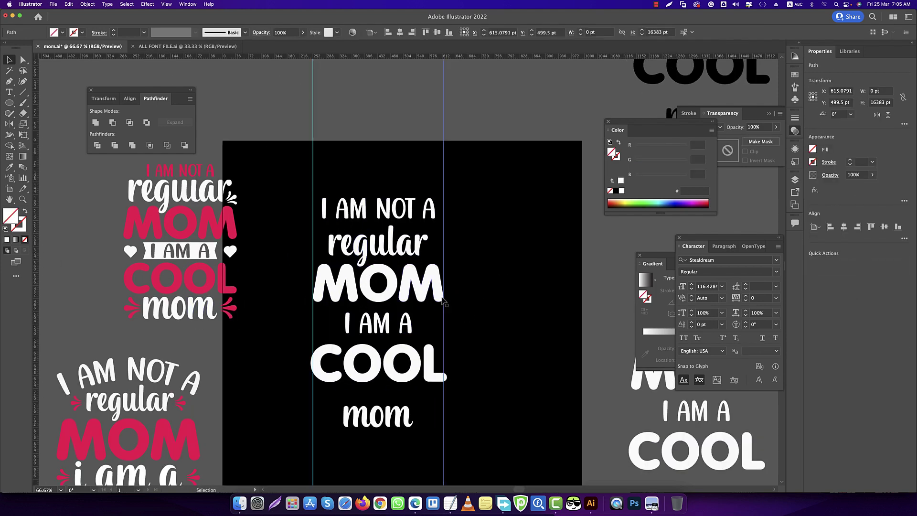
scroll(371, 256, "up", 2)
- Stretch the word 'regular' wider on both sides to span the guides
left_click(371, 255)
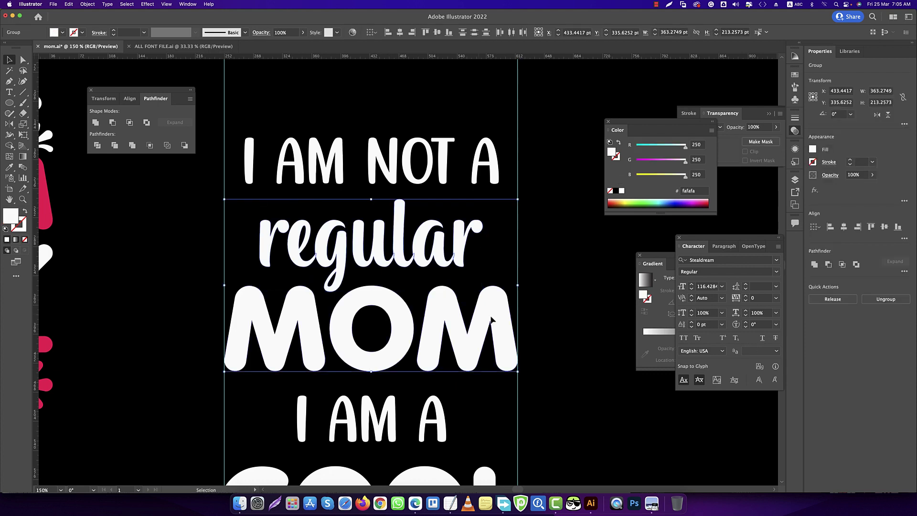
left_click_drag(484, 247, 501, 245)
scroll(363, 249, "down", 2)
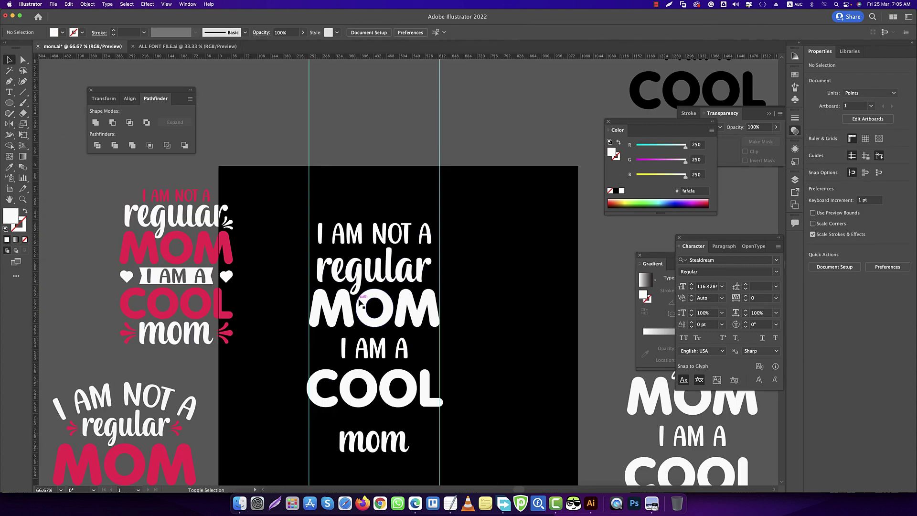
scroll(363, 248, "up", 2)
left_click_drag(228, 212, 216, 212)
key("ctrl+minus")
key("ctrl+minus")
key("ctrl+minus")
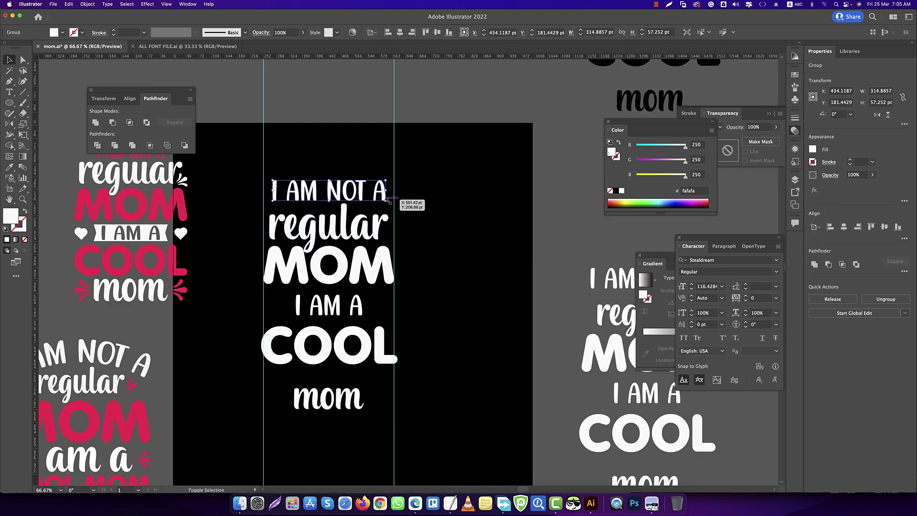
- Shrink the 'I AM NOT A' line slightly and proportionally
left_click(352, 197)
key("ctrl+plus")
key("ctrl+plus")
key("ctrl+plus")
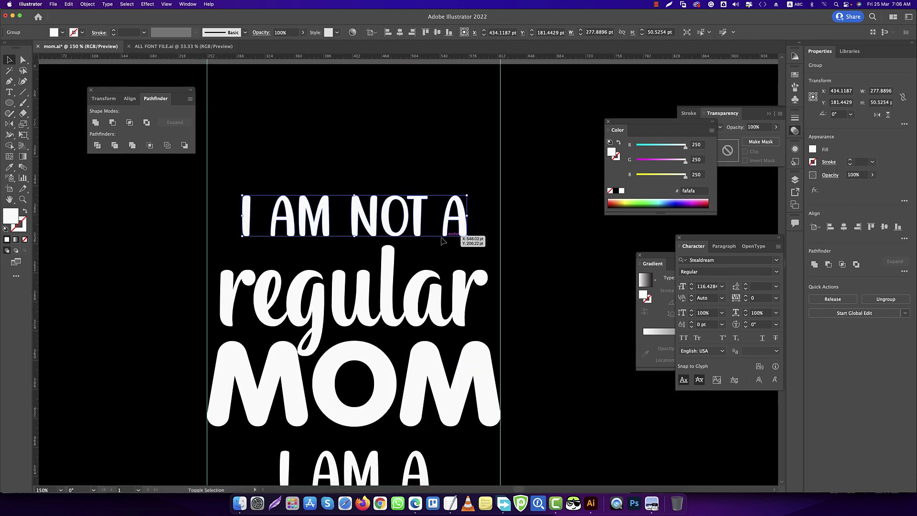
left_click_drag(473, 237, 461, 236)
key("ctrl+minus")
key("ctrl+minus")
key("ctrl+minus")
key("ctrl+plus")
key("ctrl+plus")
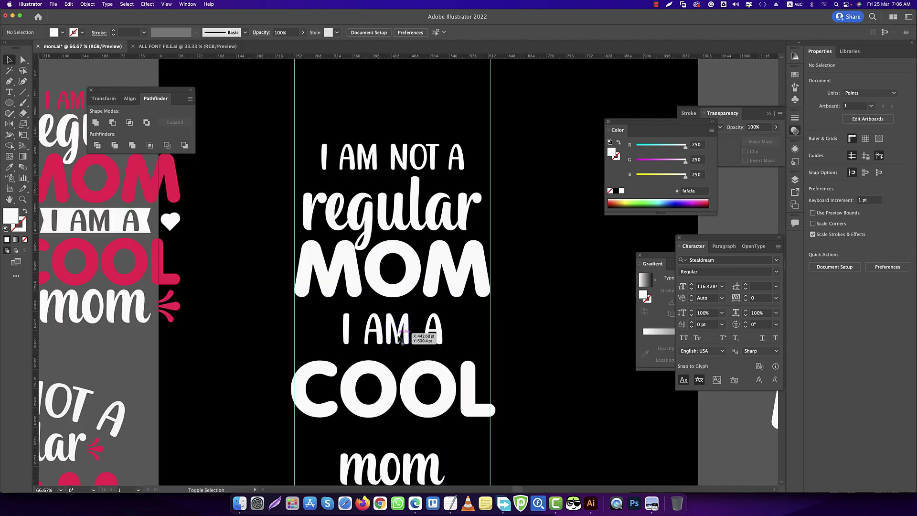
left_click(432, 330)
left_click_drag(9, 103, 39, 102)
left_click(38, 103)
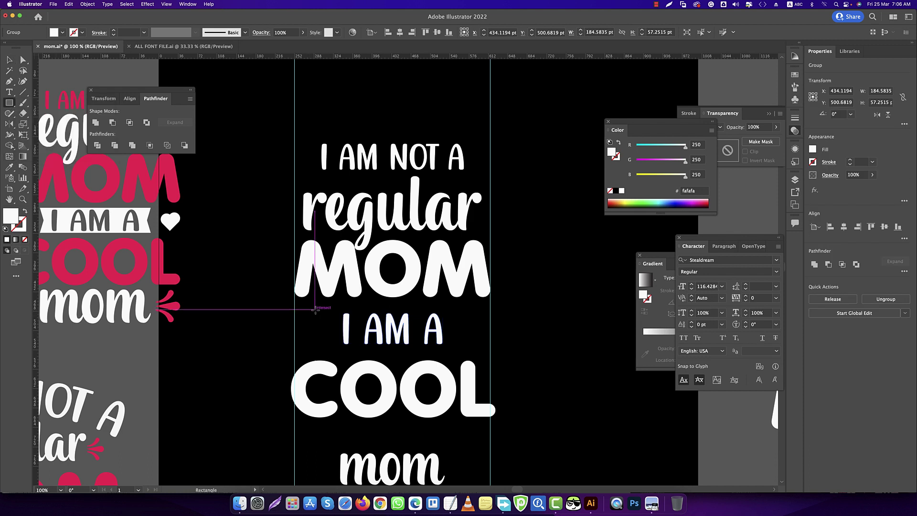
- Draw a rectangle filled with MOM's pink and send it behind the 'I AM A' line
left_click_drag(315, 310, 474, 351)
key("i")
left_click(140, 175)
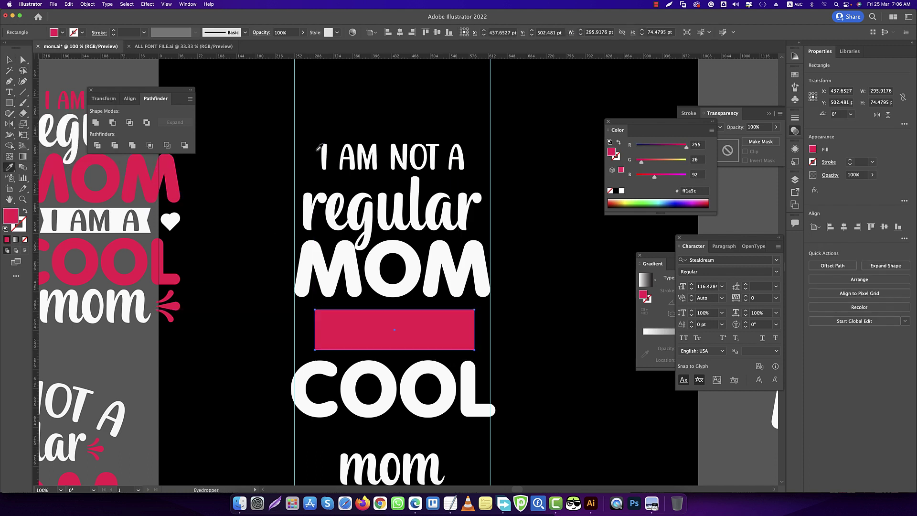
key("v")
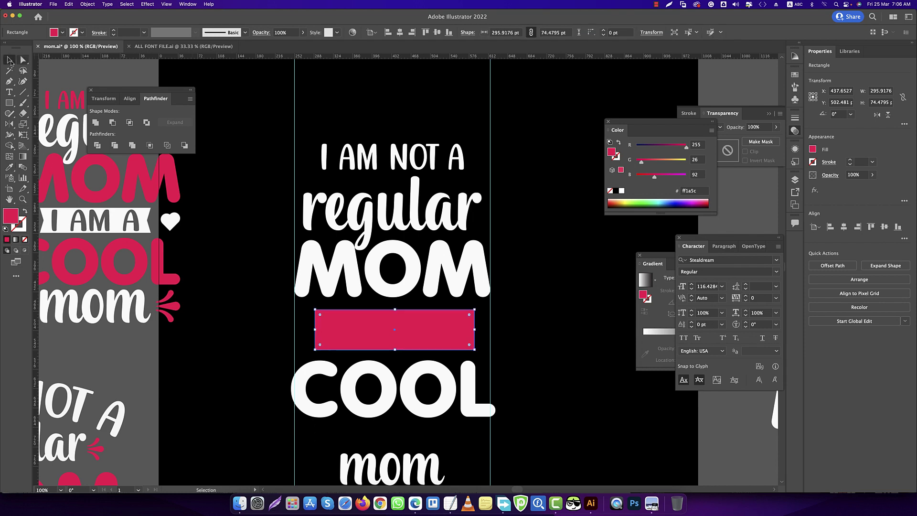
left_click_drag(442, 332, 387, 332)
left_click(447, 337)
right_click(447, 337)
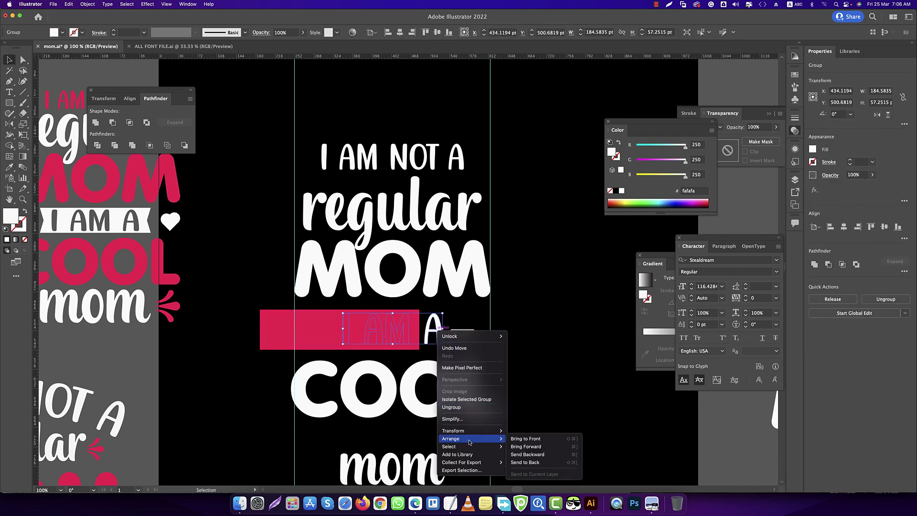
left_click(542, 471)
left_click_drag(321, 339, 375, 338)
- Centre 'I AM A' horizontally on the pink rectangle and trim it to about 282 pt wide
scroll(388, 334, "up", 1)
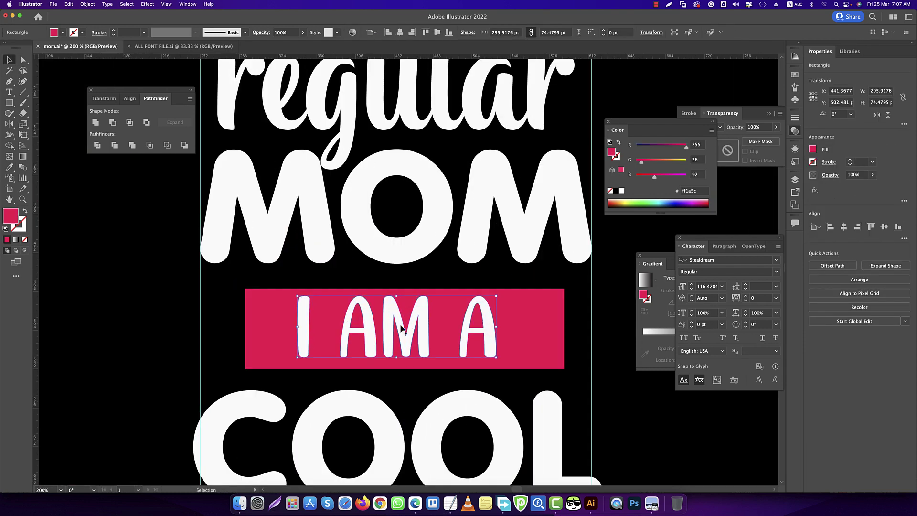
left_click(389, 339)
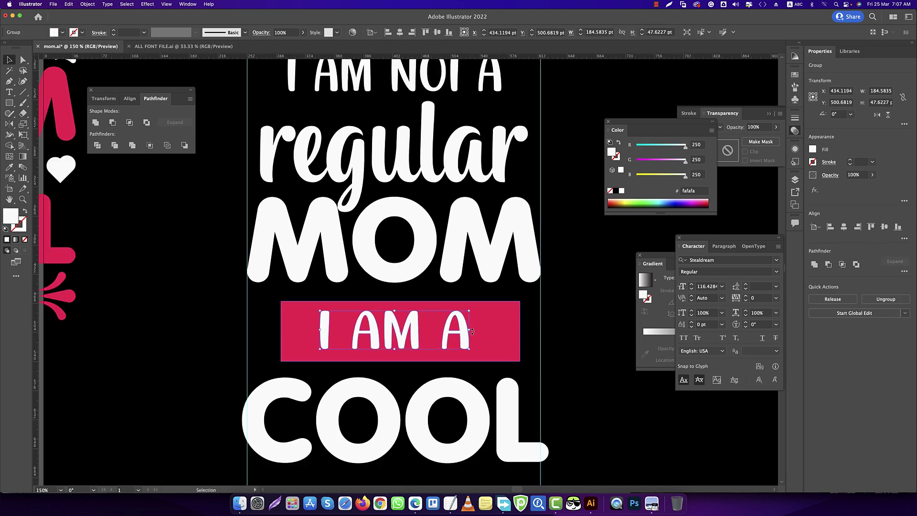
left_click(501, 328, "shift")
left_click(400, 32)
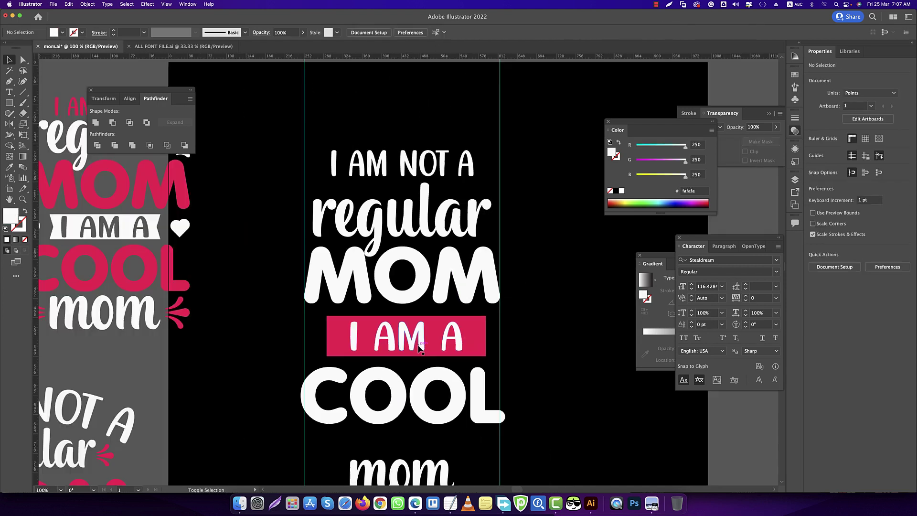
scroll(453, 360, "up", 1)
left_click(601, 333)
left_click(530, 329)
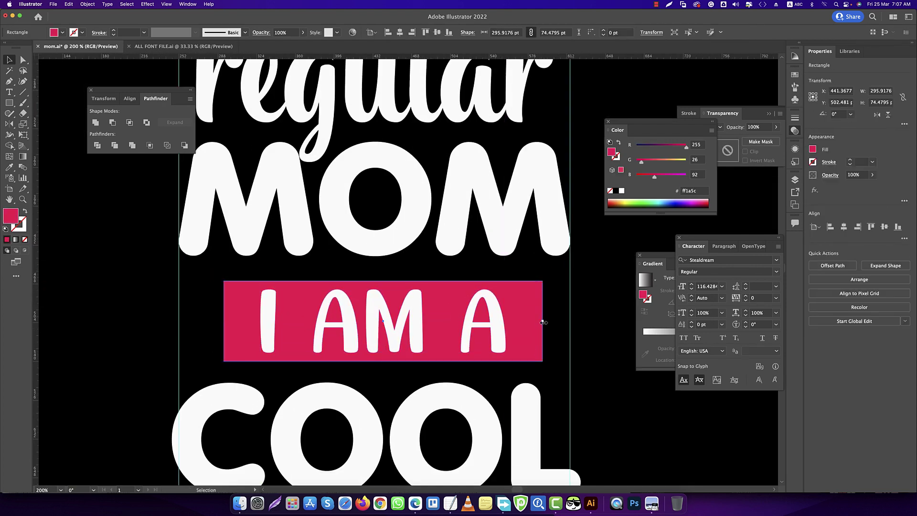
left_click_drag(542, 321, 539, 323)
- Add midpoint anchors and push them inward to notch both banner ends into ribbon tails
left_click(9, 82)
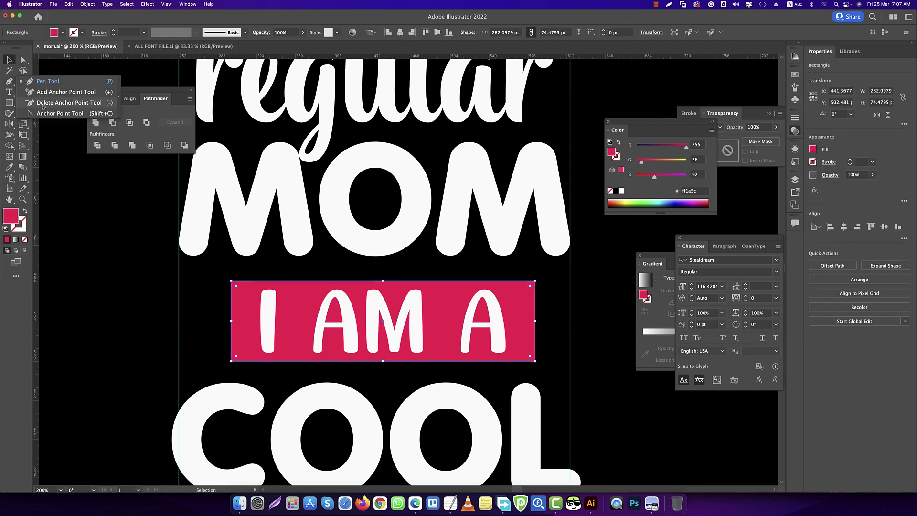
left_click(47, 92)
scroll(237, 319, "up", 2)
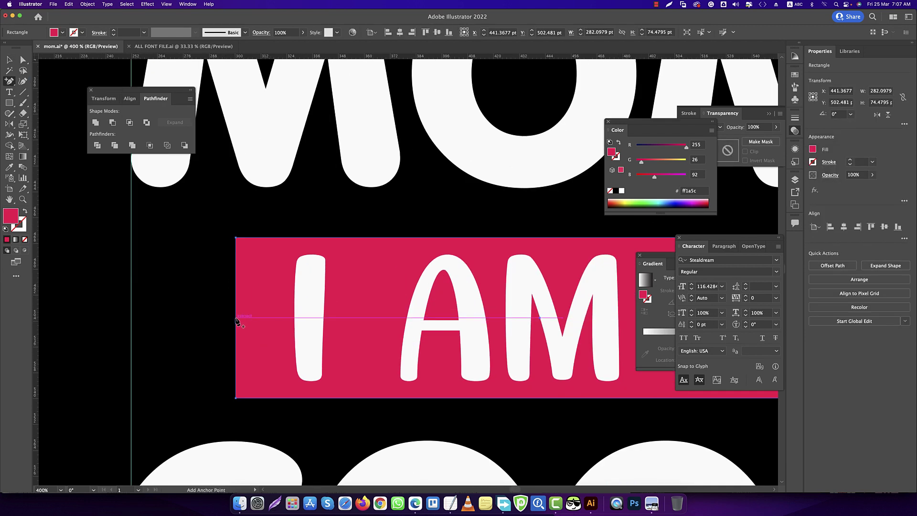
left_click(236, 319)
scroll(205, 310, "down", 1)
scroll(522, 287, "down", 1)
scroll(420, 313, "up", 1)
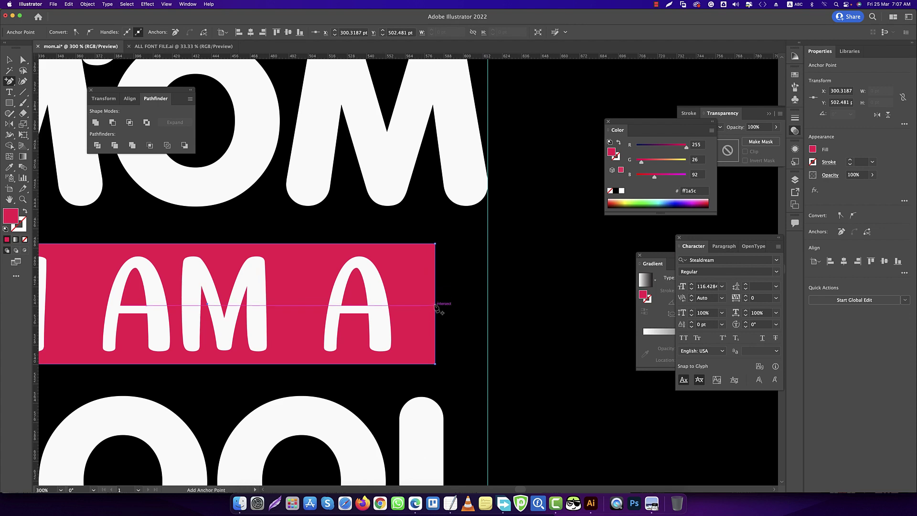
left_click_drag(434, 304, 443, 311)
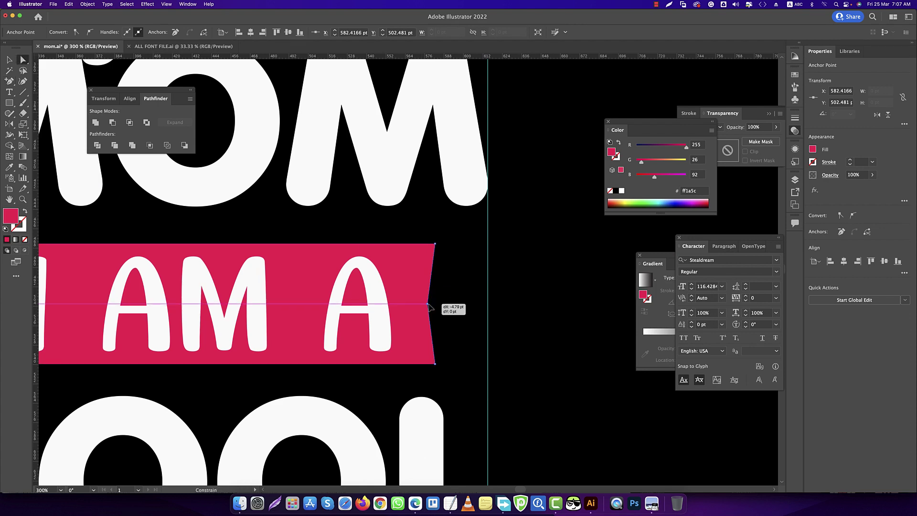
key("Left")
key("Left")
key("Left")
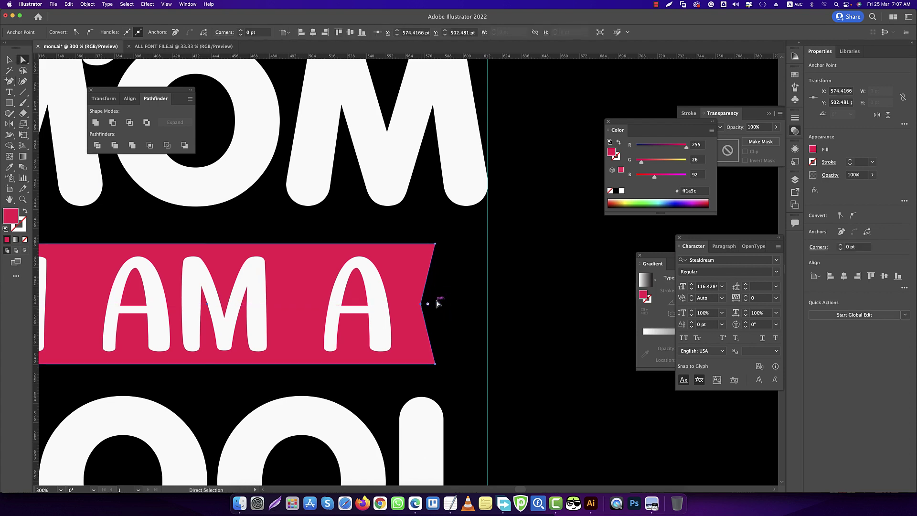
scroll(541, 312, "down", 1)
scroll(262, 311, "up", 1)
left_click(261, 301)
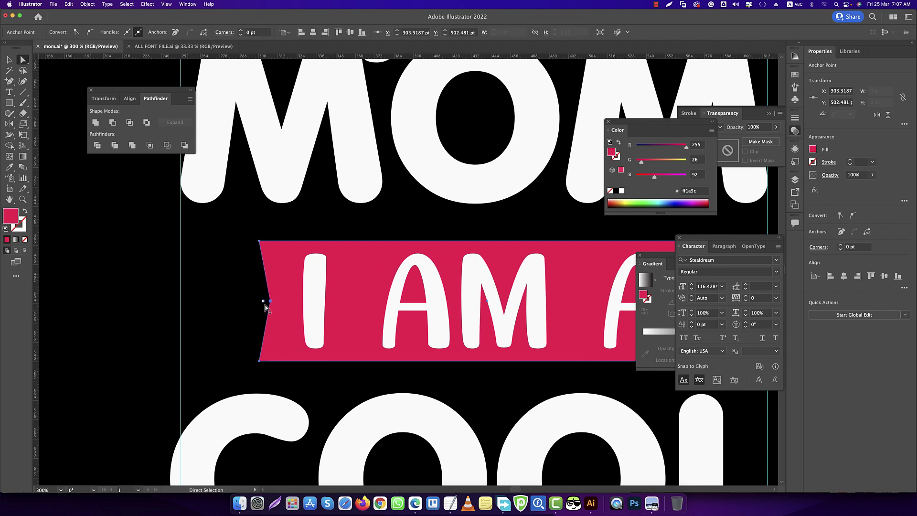
scroll(363, 315, "down", 1)
scroll(363, 315, "up", 1)
key("v")
- Mask the pink banner with the 'I AM A' text and invert it so the words show black
left_click(496, 318)
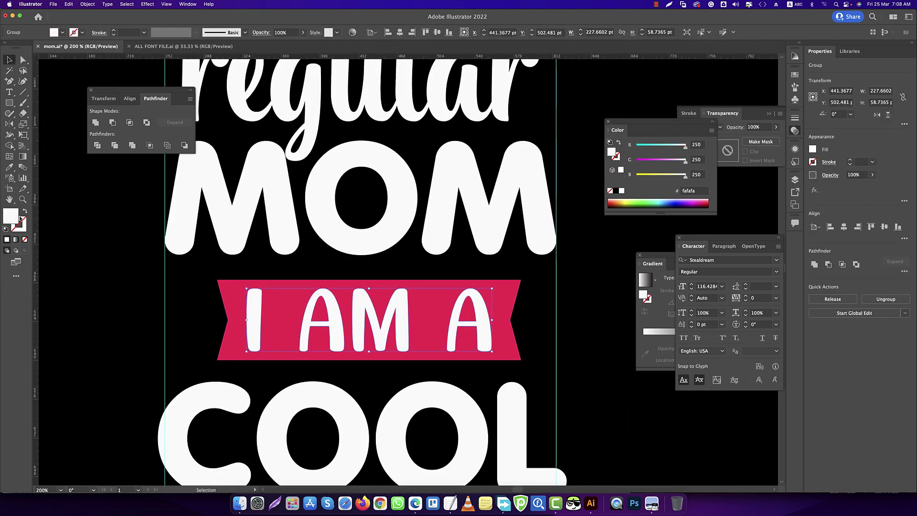
double_click(11, 216)
left_click(752, 198)
left_click(421, 317)
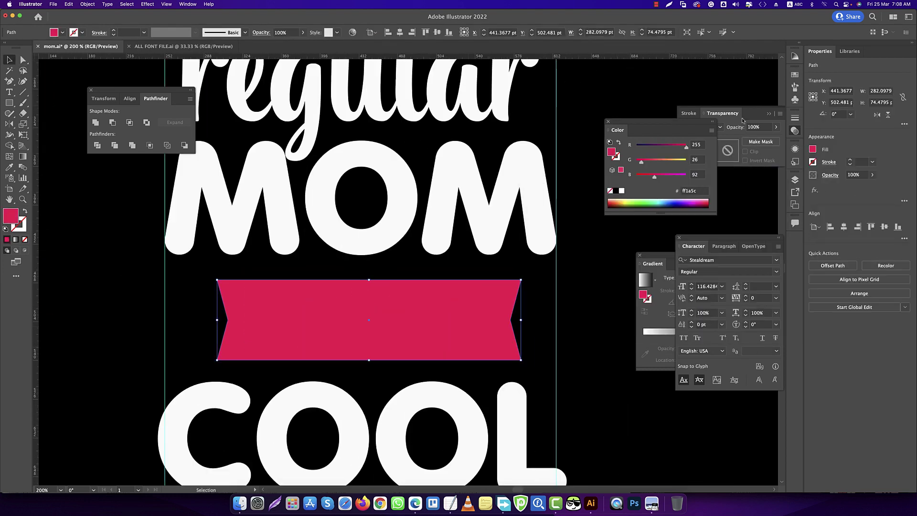
left_click(761, 141)
key("ctrl+z")
key("ctrl+[")
- Draw a pink pill-shaped rounded rectangle and rotate it to 315°
key("ctrl+shift+a")
key("ctrl+minus")
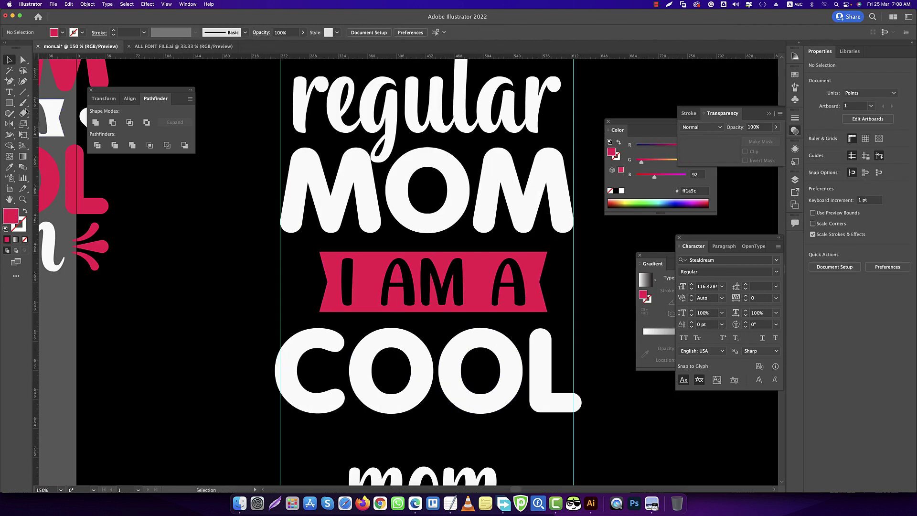
left_click_drag(9, 103, 53, 114)
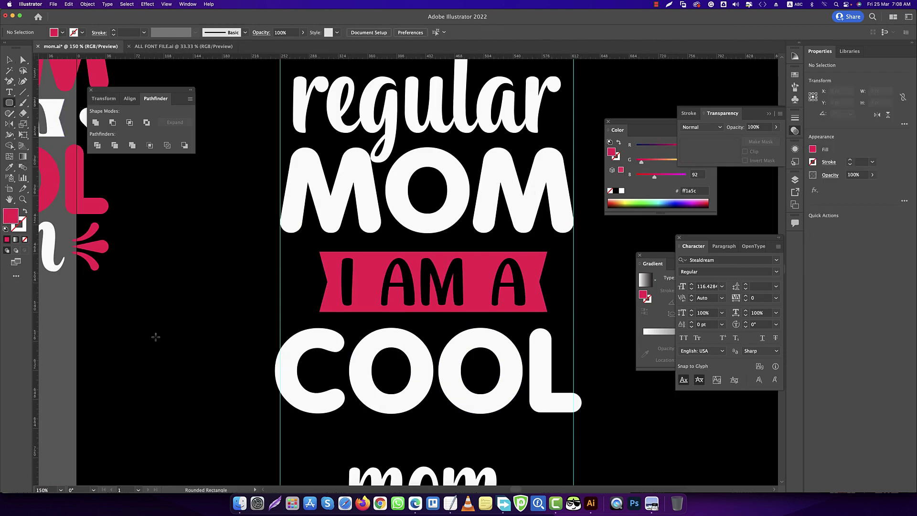
left_click_drag(150, 281, 203, 387)
key("v")
left_click_drag(203, 285, 210, 305)
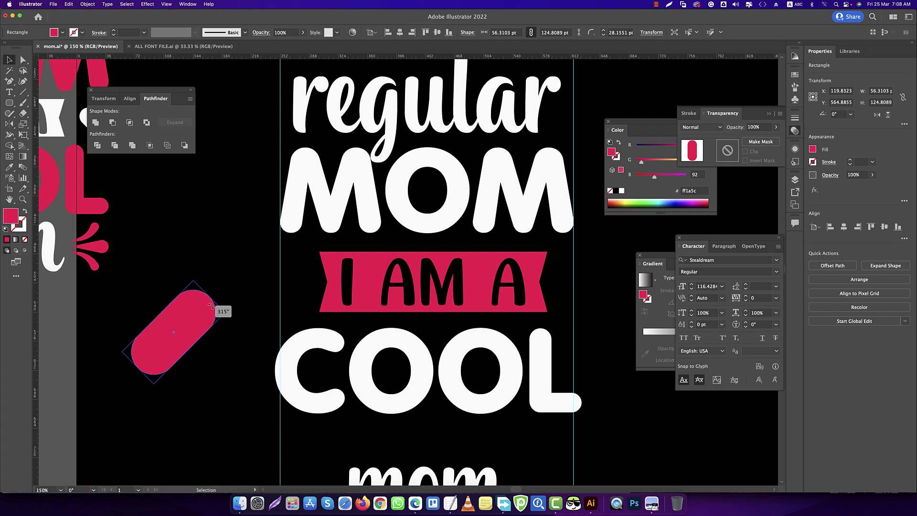
- Make a vertically reflected copy of the pill and cross it over the original
right_click(202, 317)
left_click(301, 423)
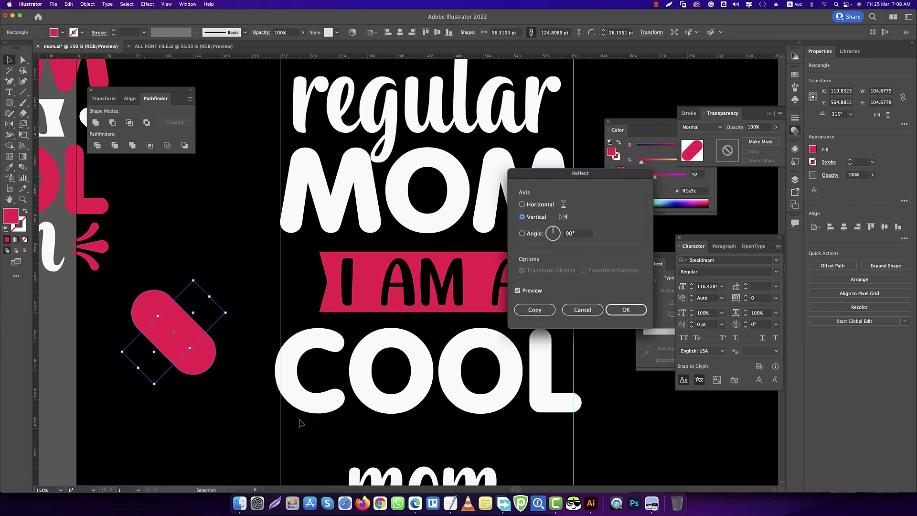
left_click(520, 310)
scroll(185, 272, "up", 2)
mouse_move(205, 338)
left_mouse_down()
mouse_move(215, 331)
mouse_move(193, 331)
left_mouse_up()
scroll(311, 397, "down", 3)
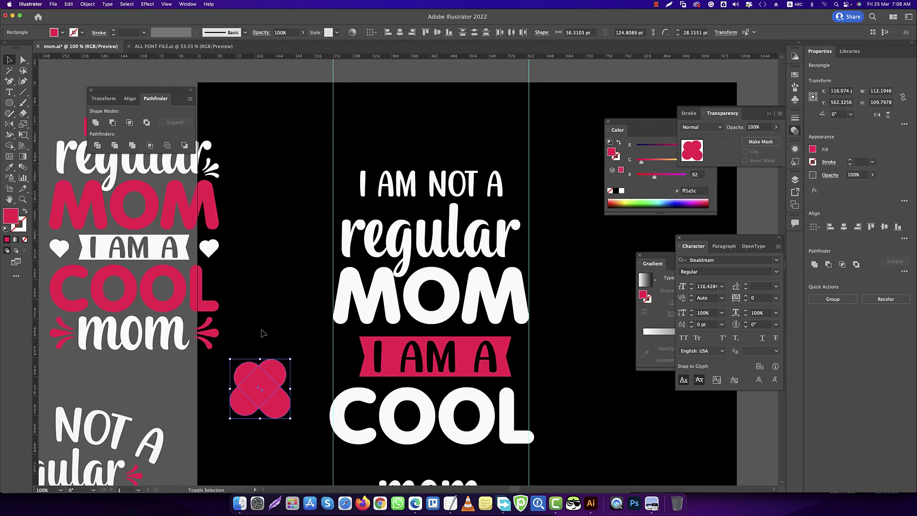
scroll(263, 333, "up", 3)
- Remove the lower overlap with Shape Builder to form a heart and place it beside the banner
key("shift+m")
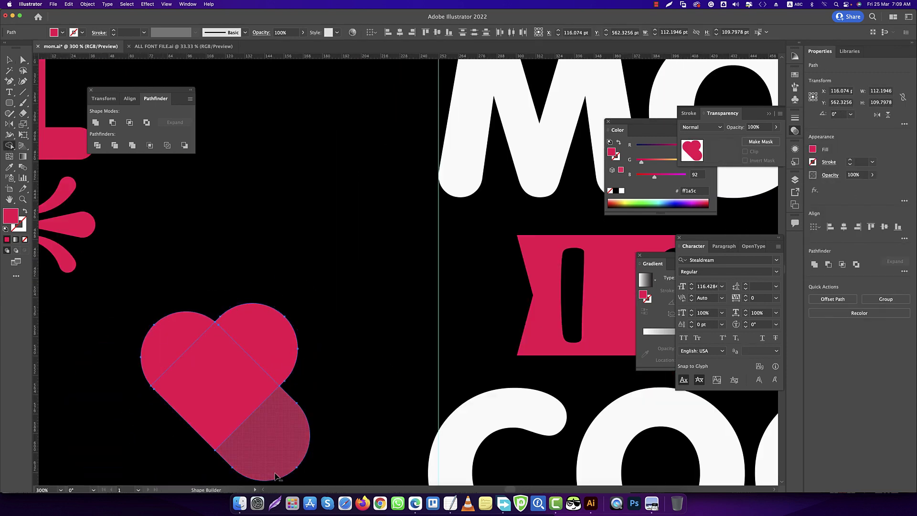
left_click(275, 476, "alt")
key("v")
scroll(220, 361, "down", 3)
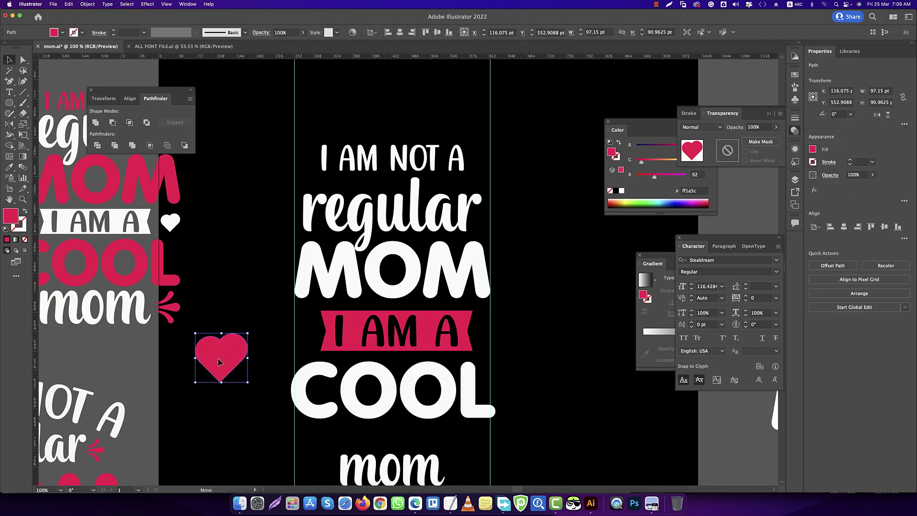
mouse_move(218, 361)
left_mouse_down()
mouse_move(489, 336)
mouse_move(417, 313)
left_mouse_up()
scroll(488, 336, "up", 2)
- Enlarge the pink heart slightly
left_click(391, 308)
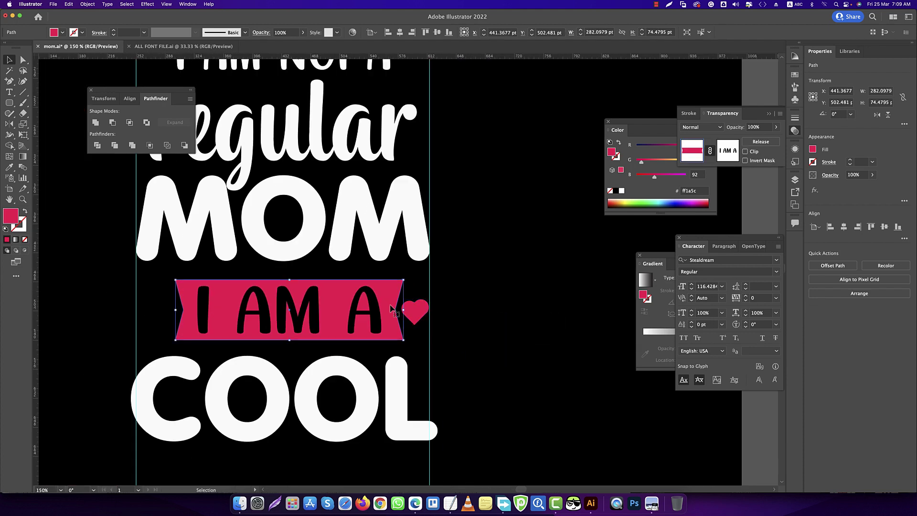
scroll(391, 309, "down", 2)
left_click(425, 313, "shift")
left_click(401, 266, "shift")
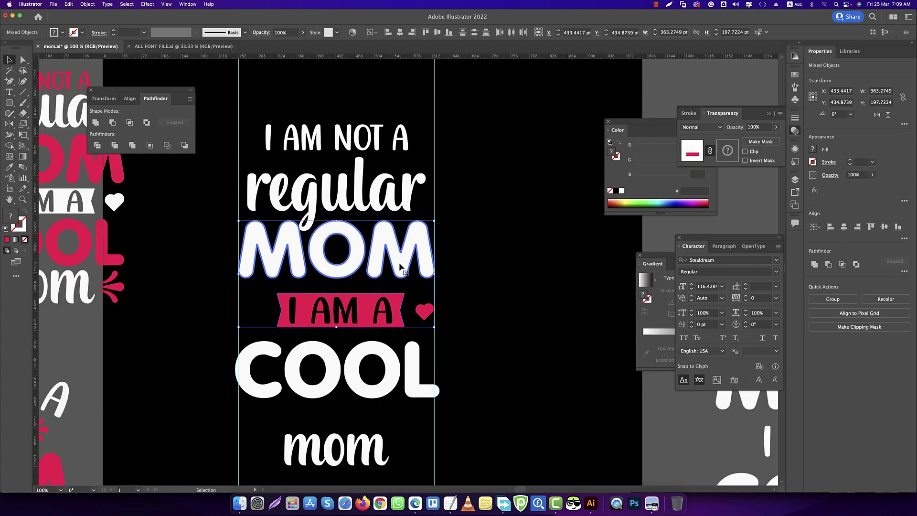
left_click(401, 293)
scroll(355, 296, "up", 2)
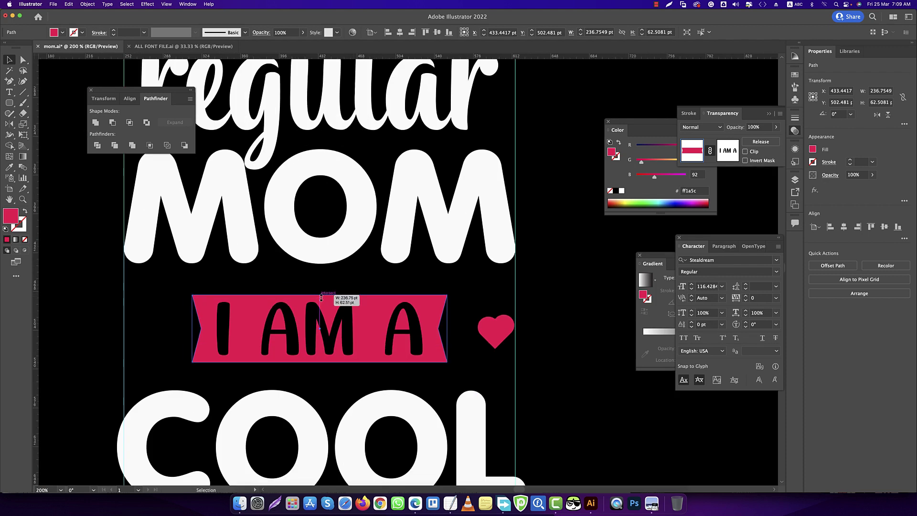
left_click(492, 334)
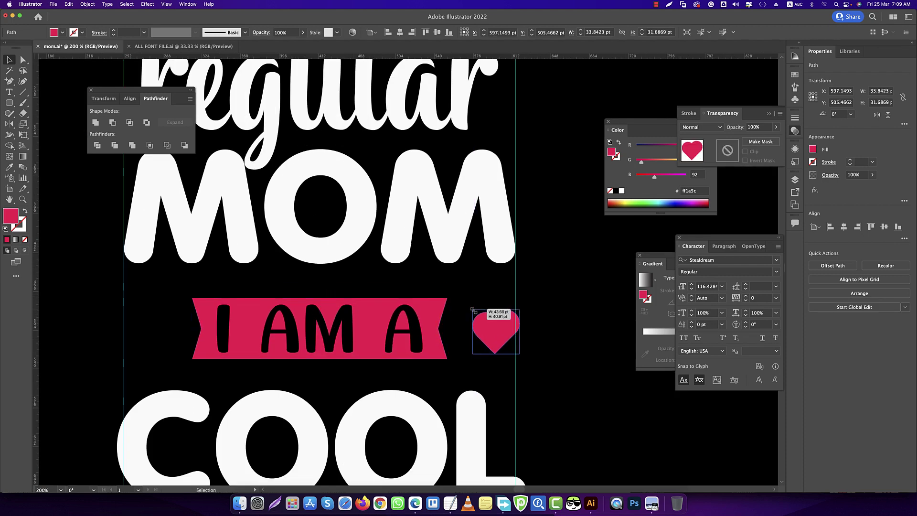
left_click_drag(473, 310, 467, 309)
- Place a reflected copy of the heart on the banner's left and select both hearts with the banner
right_click(498, 304)
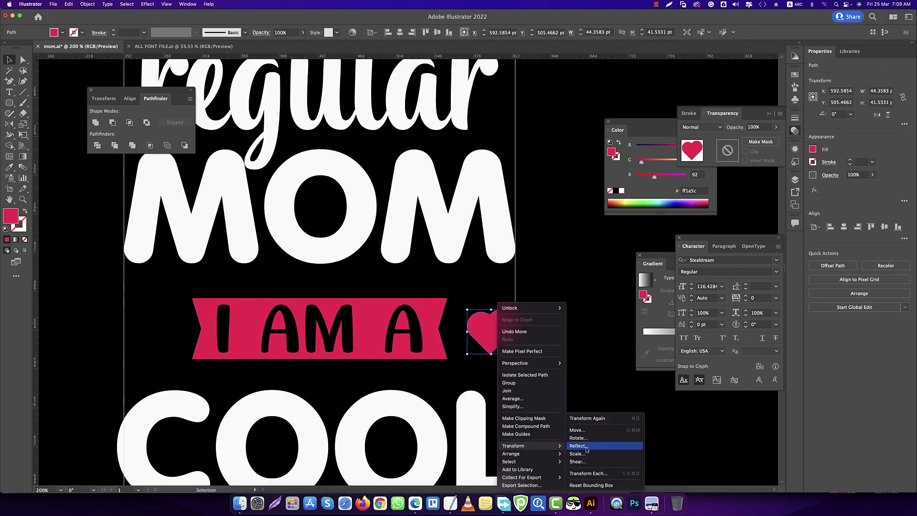
left_click(578, 445)
left_click(539, 311)
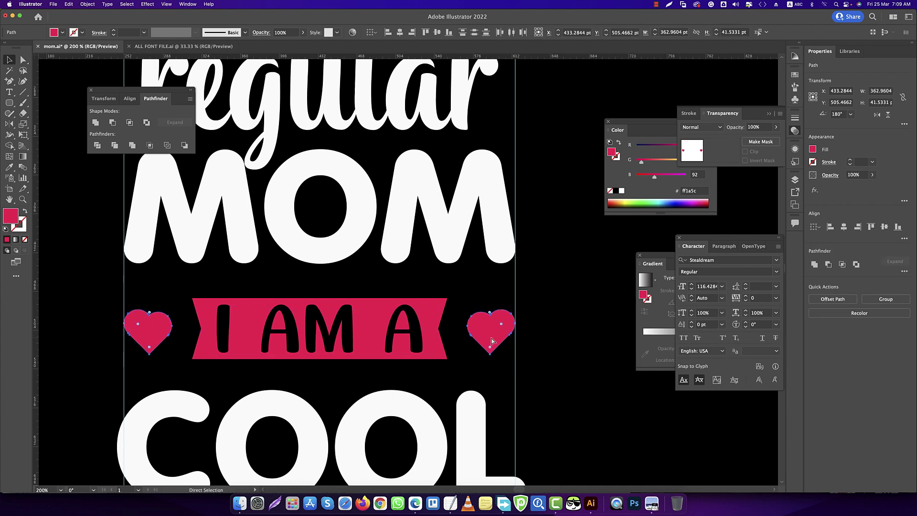
key("v")
left_click(449, 313, "shift")
- Align the hearts' vertical centres with the banner and change the banner fill to white
left_click(435, 32)
left_click(561, 325)
scroll(561, 325, "down", 2)
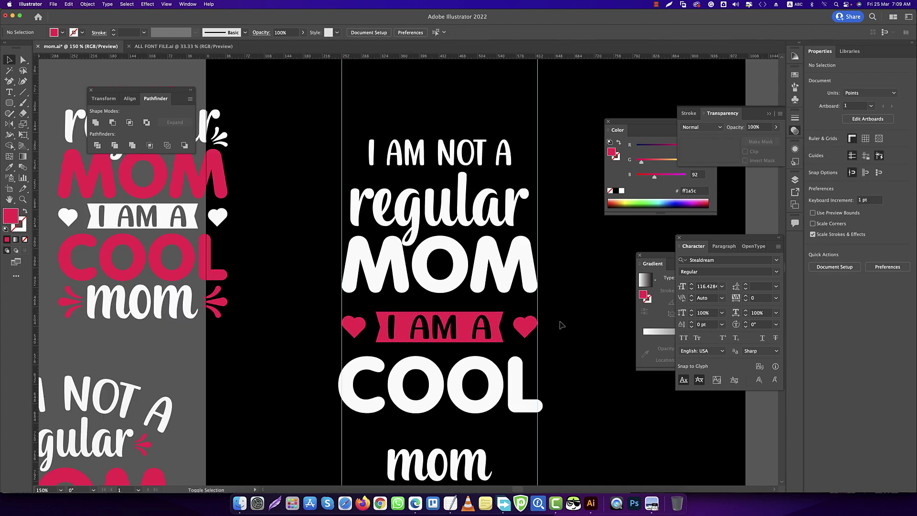
left_click(497, 330)
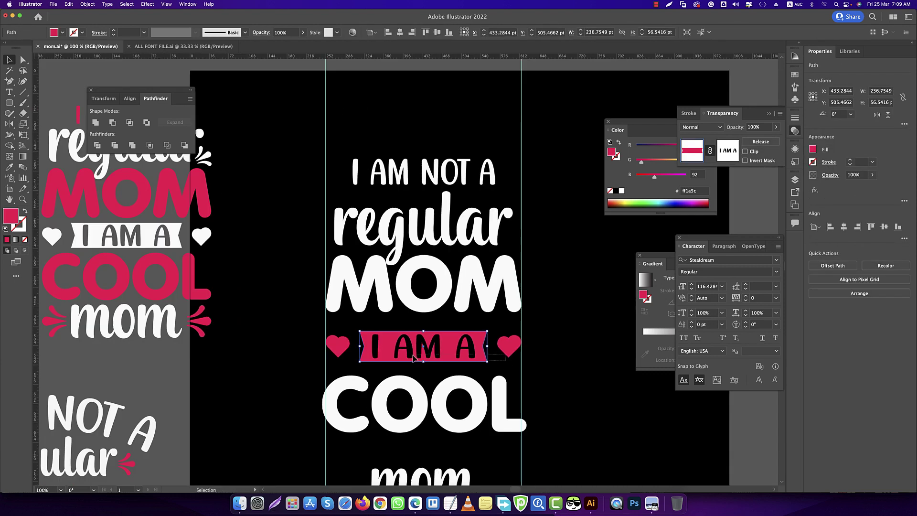
left_click(453, 284)
key("v")
left_click(514, 356)
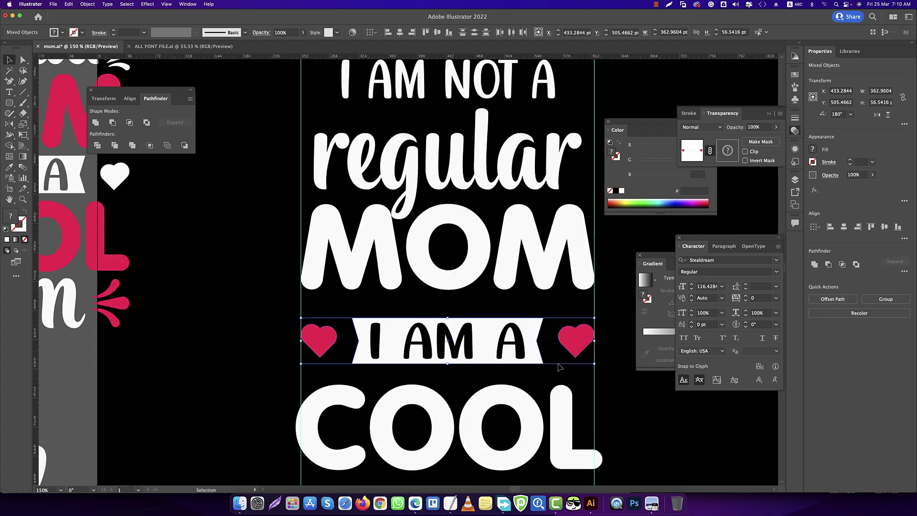
- Make the word COOL slightly narrower by dragging its side handles
scroll(517, 358, "down", 2)
left_click(521, 368)
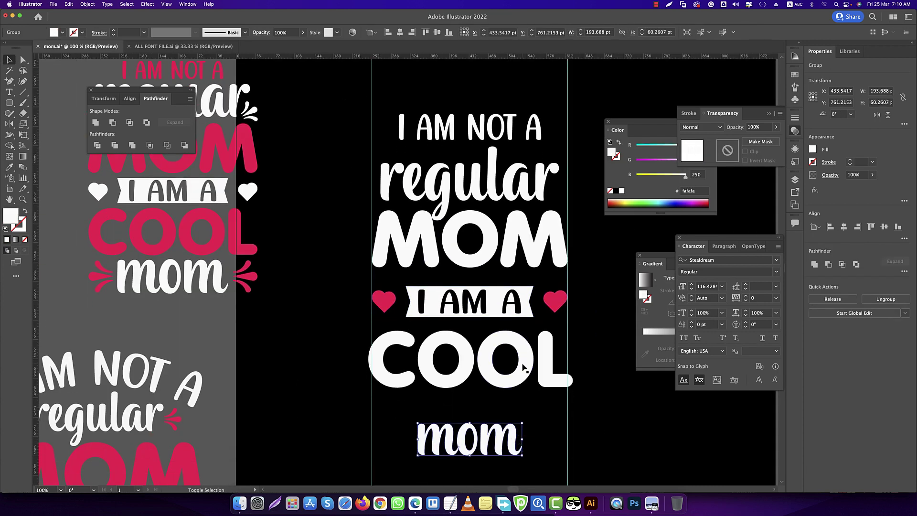
scroll(466, 384, "up", 3)
left_click_drag(324, 351, 331, 352)
scroll(331, 352, "down", 3)
scroll(477, 325, "up", 3)
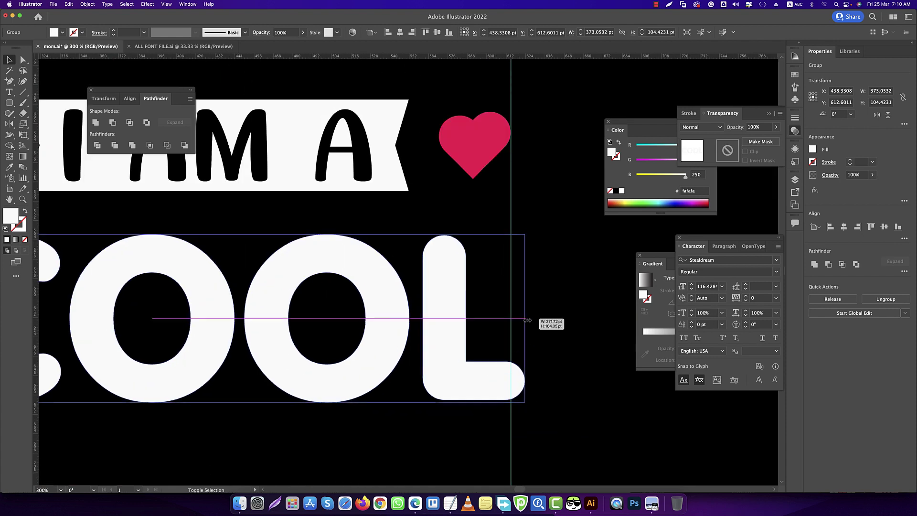
left_click_drag(549, 321, 502, 324)
scroll(502, 324, "down", 3)
- Enlarge the word 'mom' proportionally
left_click(407, 402)
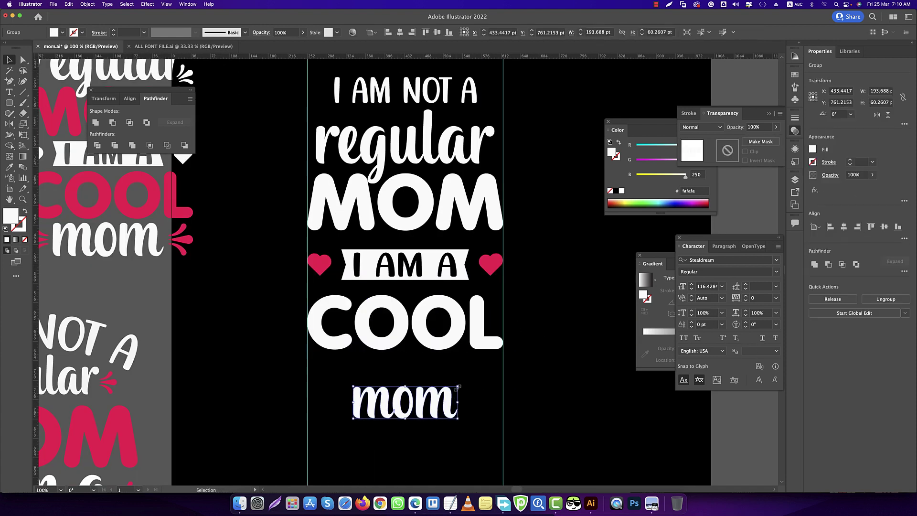
left_click_drag(457, 382, 460, 388)
left_click(446, 433)
scroll(455, 427, "down", 1)
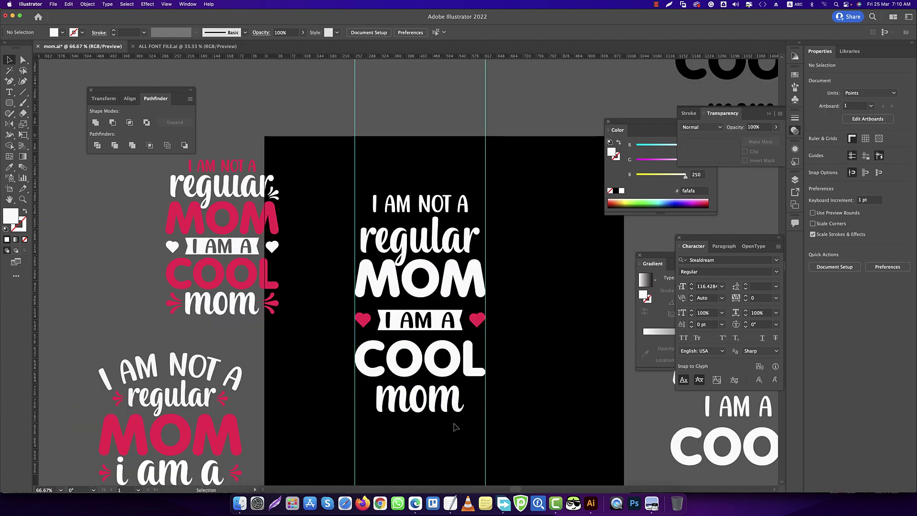
scroll(455, 427, "up", 3)
scroll(286, 287, "down", 2)
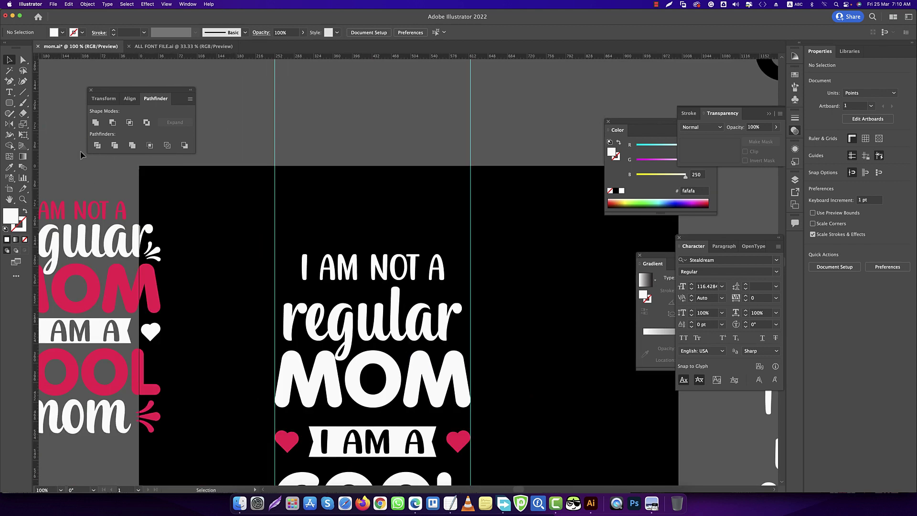
- Draw a curved white stroke above 'I AM NOT A' and taper it into a teardrop swoosh
left_click(9, 81)
left_click(342, 207)
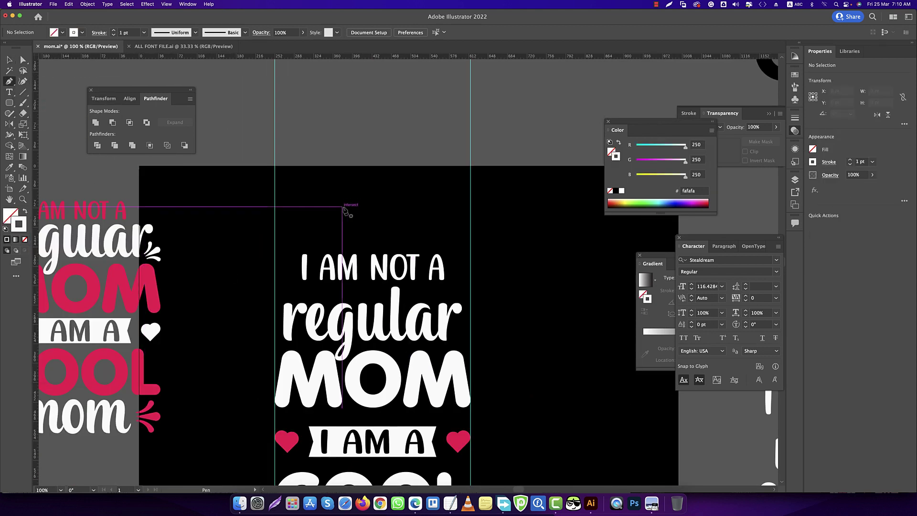
scroll(382, 210, "up", 2)
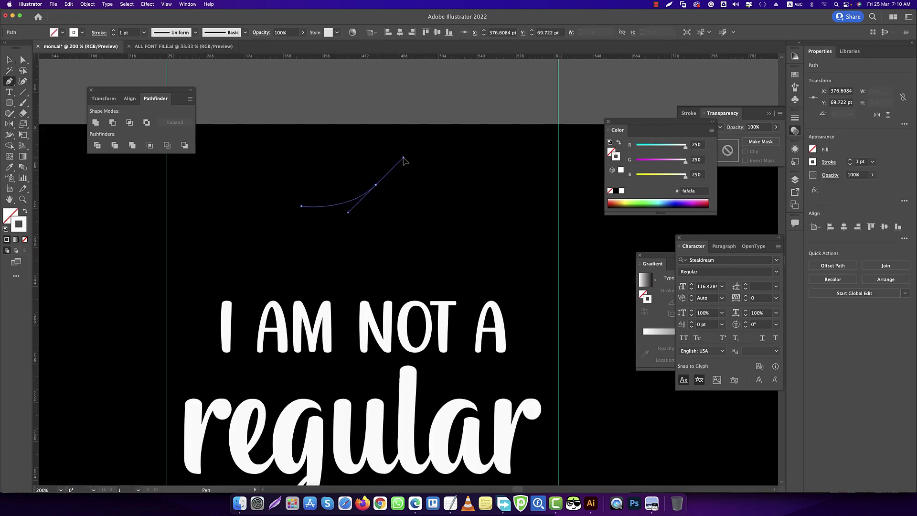
left_click_drag(404, 160, 401, 158)
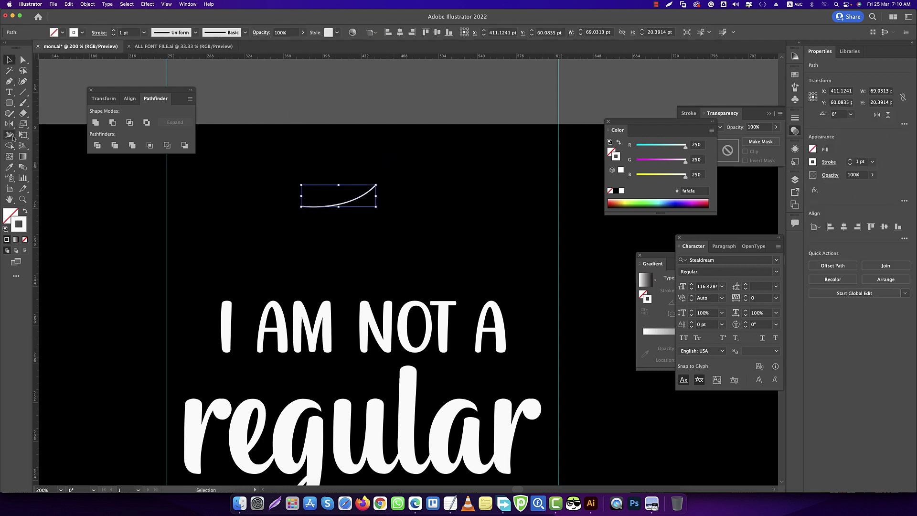
left_click(9, 135)
left_click_drag(385, 194, 373, 199)
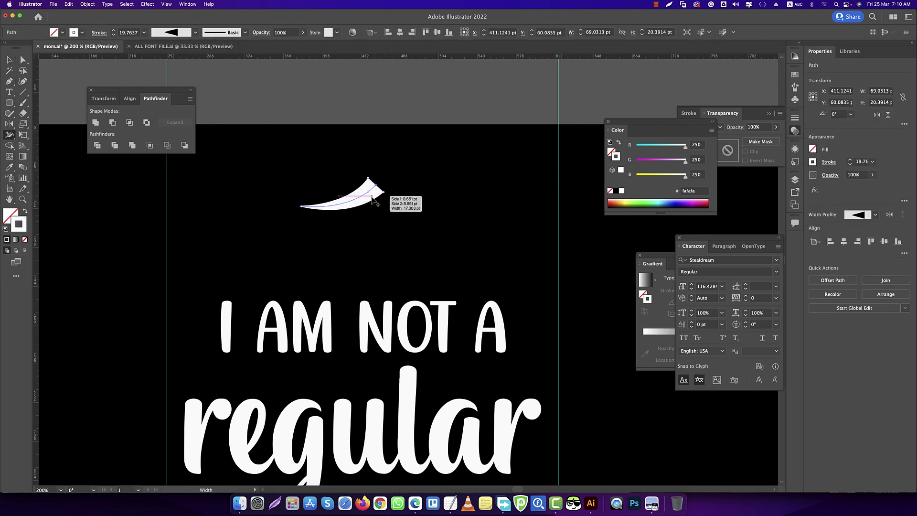
left_click(98, 32)
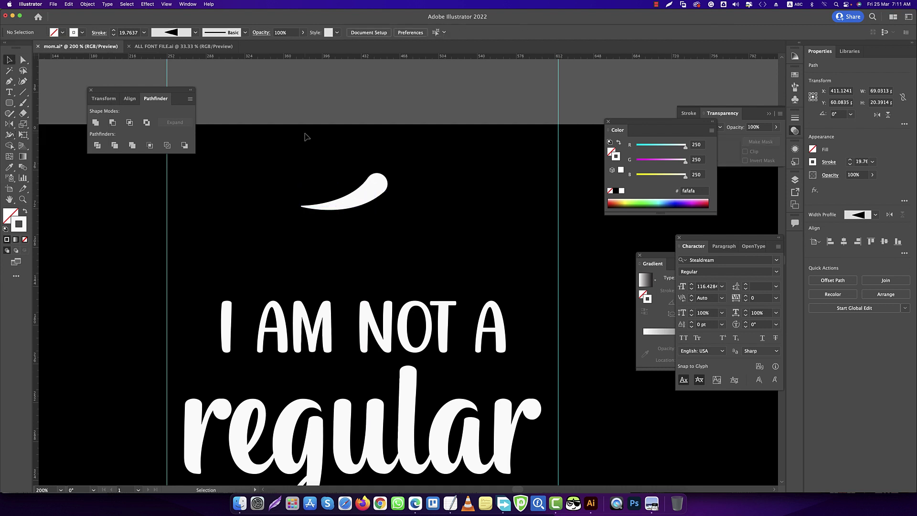
- Make a horizontally reflected copy of the swoosh beneath the original and realign the guide to the tips
right_click(352, 198)
left_click(458, 369)
left_click(542, 209)
left_click(535, 310)
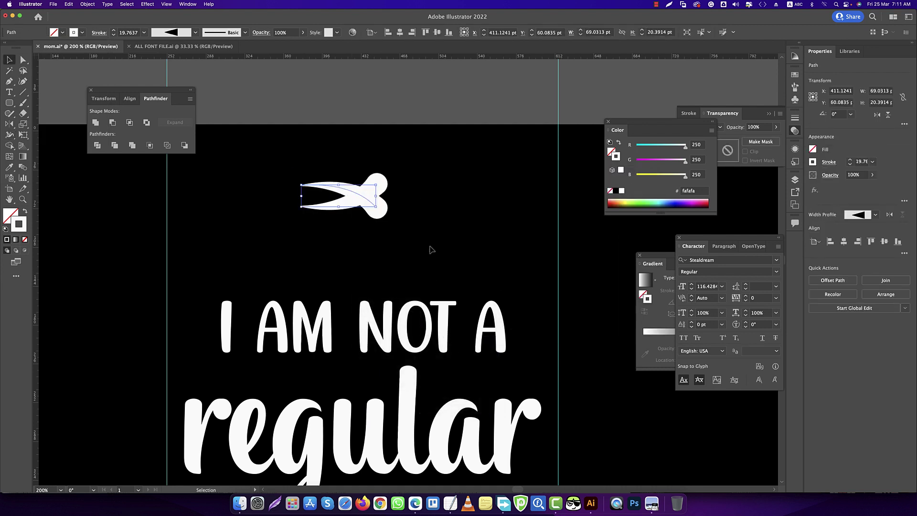
left_click_drag(371, 202, 370, 259)
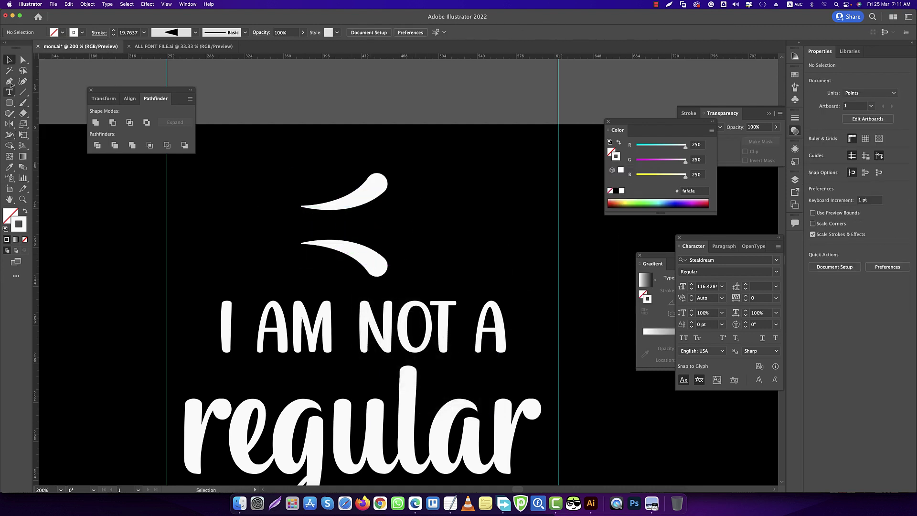
left_click_drag(394, 195, 382, 195)
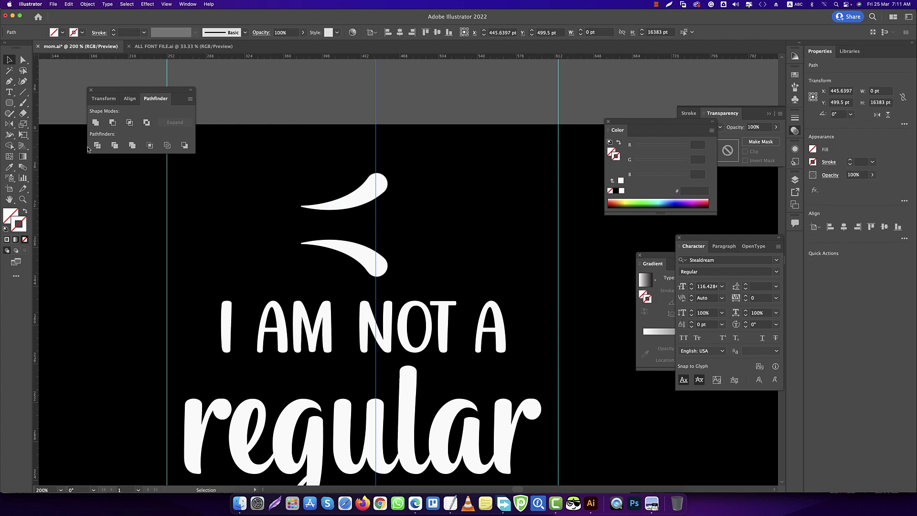
- Draw a straight light-stroke line between the curves and swell its right end into a teardrop
left_click(300, 226)
left_click(376, 225)
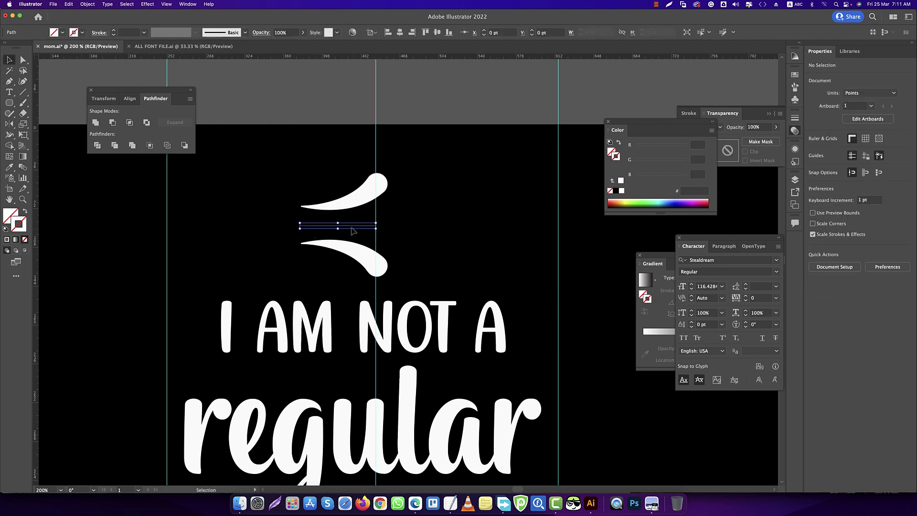
left_click(7, 239)
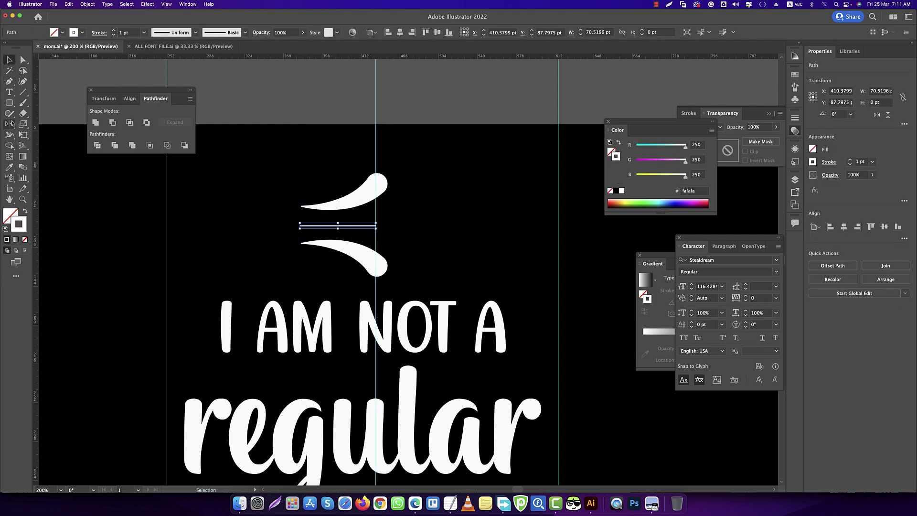
key("shift+w")
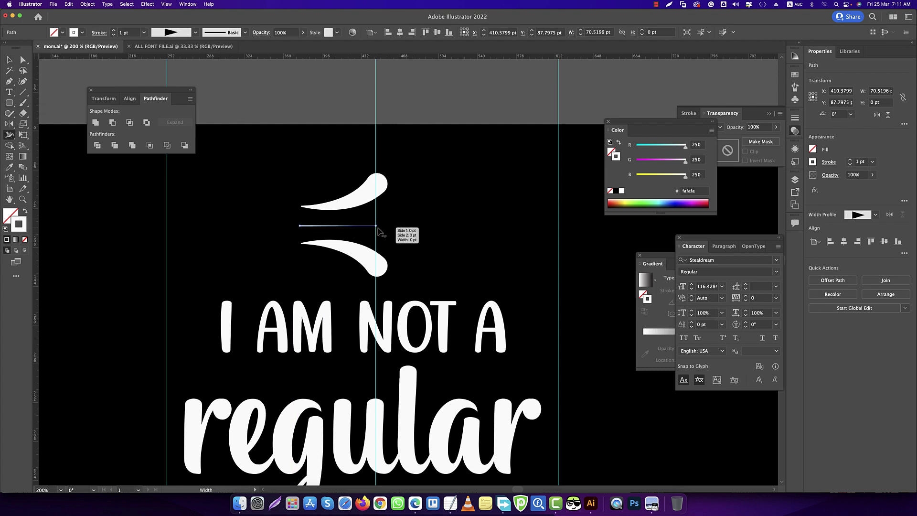
scroll(377, 228, "up", 2)
left_click_drag(377, 226, 379, 196)
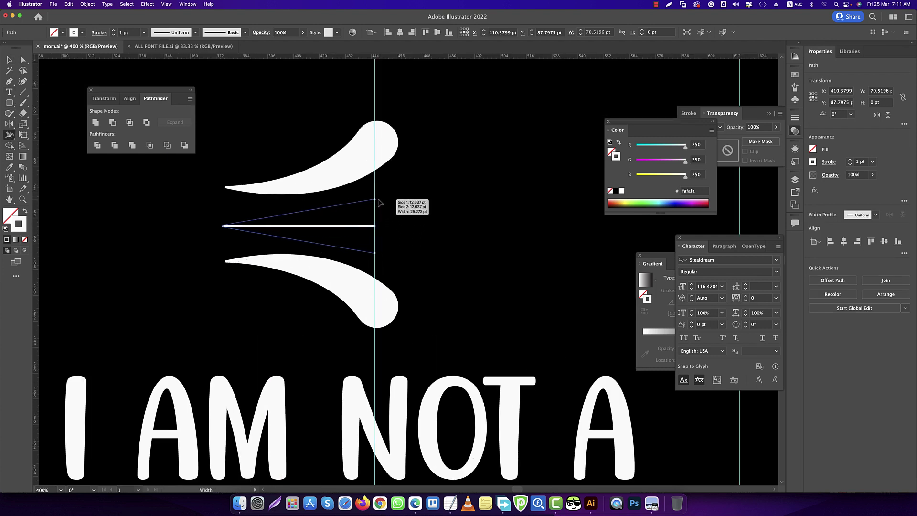
- Select all three teardrops and align them into one ornament
key("v")
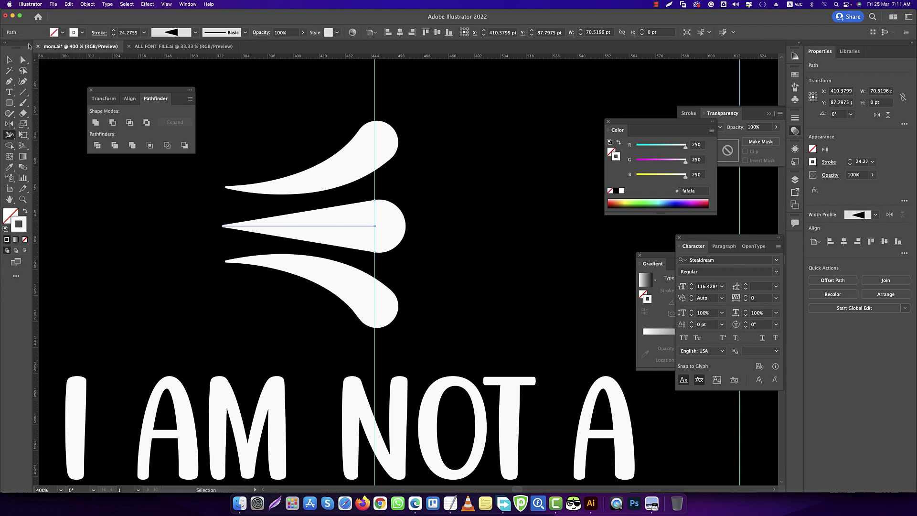
left_click(440, 282)
scroll(439, 282, "down", 1)
scroll(397, 282, "up", 1)
left_click_drag(397, 283, 389, 82)
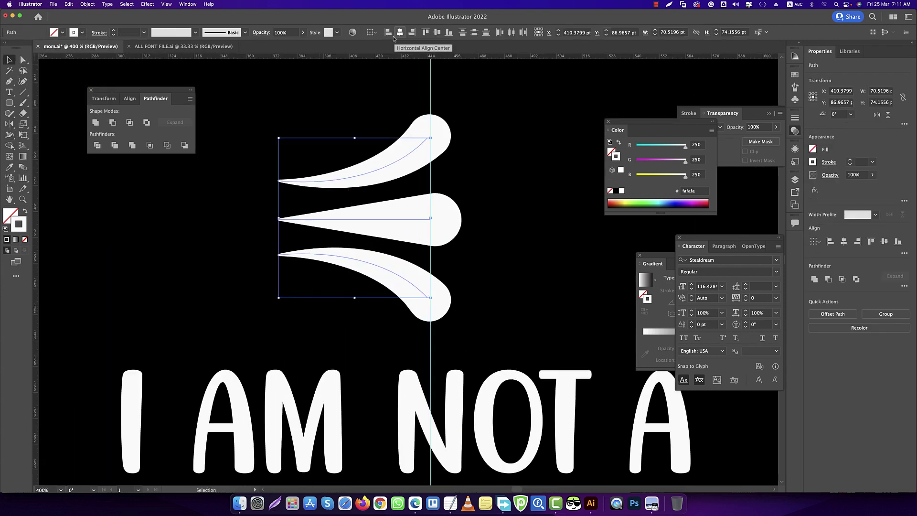
left_click(477, 35)
left_click(422, 272)
scroll(422, 272, "down", 1)
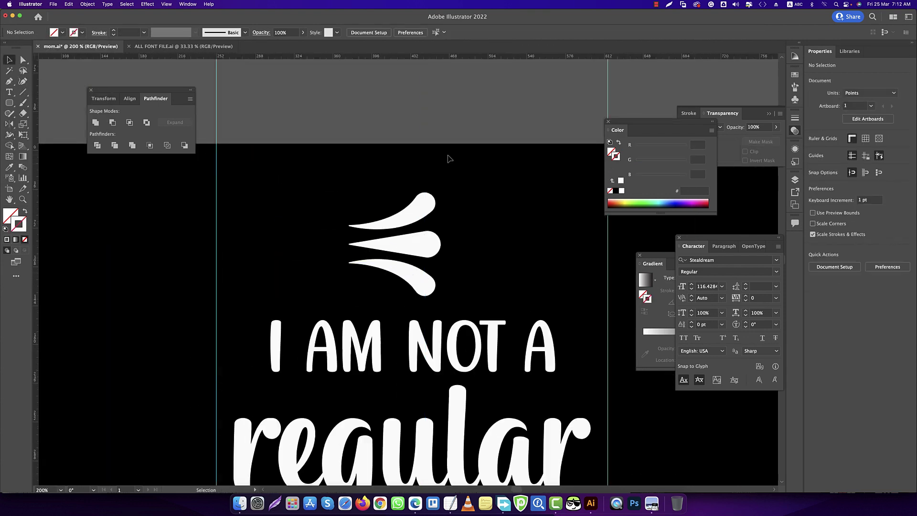
- Select the three teardrops and make them narrower
left_click(408, 224)
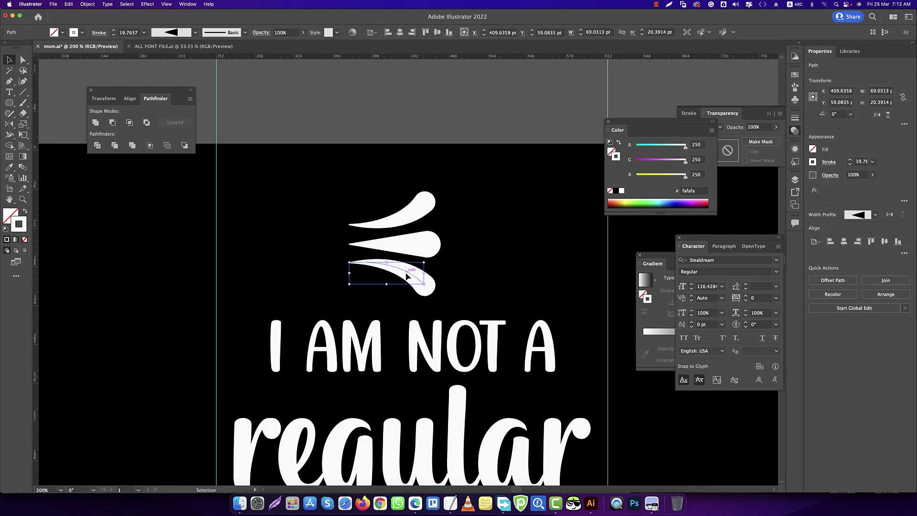
left_click(389, 242, "shift")
left_click(411, 206, "shift")
left_click_drag(349, 244, 364, 248)
left_click(421, 243)
left_click(426, 273)
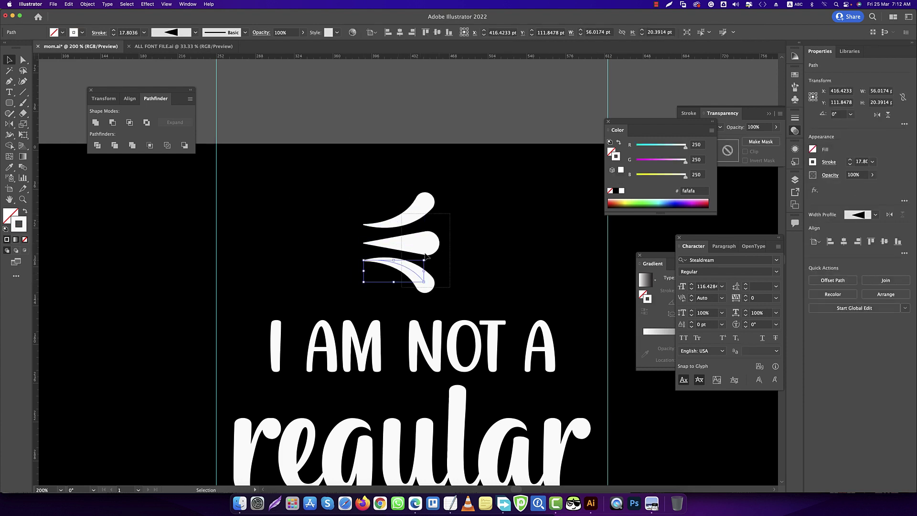
left_click(427, 253, "shift")
left_click(419, 206, "shift")
key("ctrl+minus")
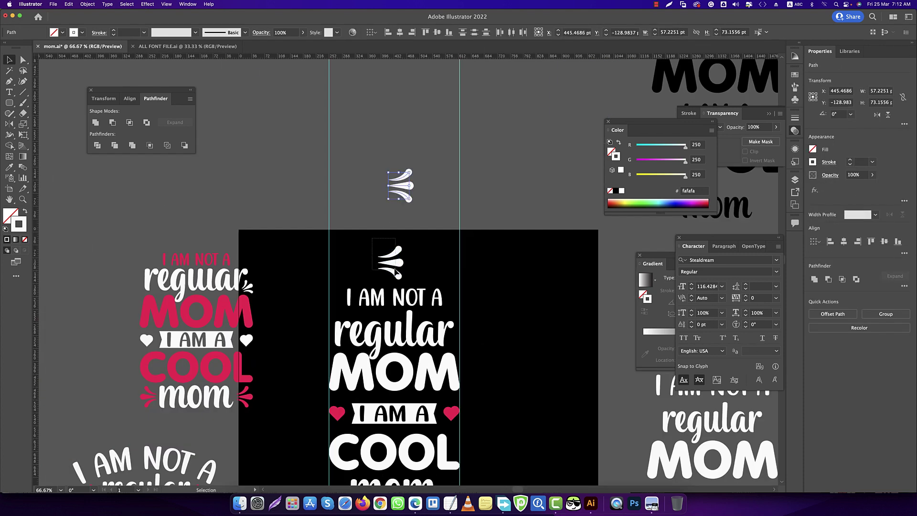
scroll(396, 274, "up", 5)
left_click(88, 4)
left_click(88, 4)
left_click(325, 209)
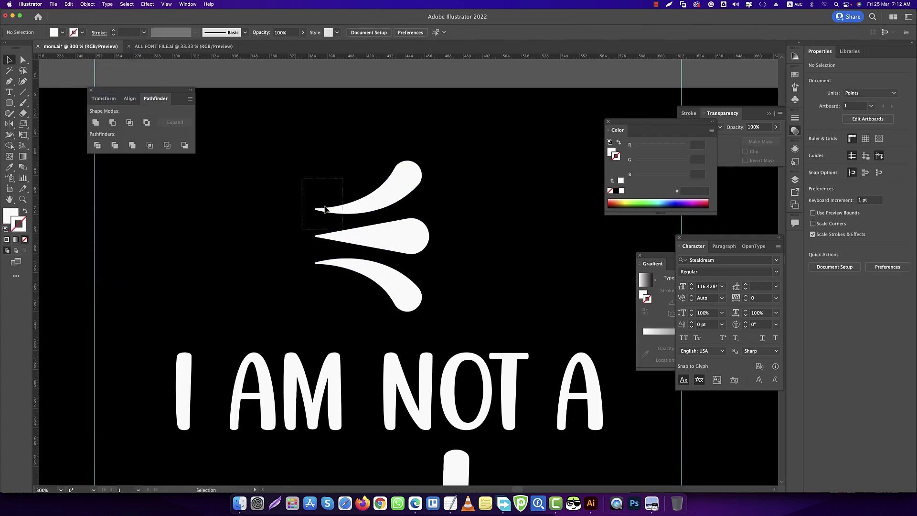
- Group the three teardrops into one ornament with Ctrl+G
key("ctrl+1")
left_click_drag(380, 263, 378, 171)
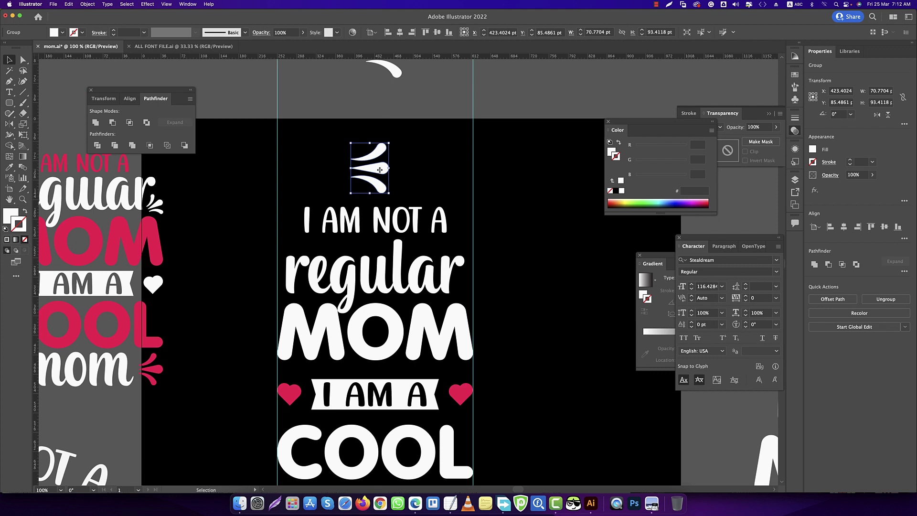
scroll(380, 169, "up", 3)
key("ctrl+shift+g")
left_click_drag(388, 207, 459, 64)
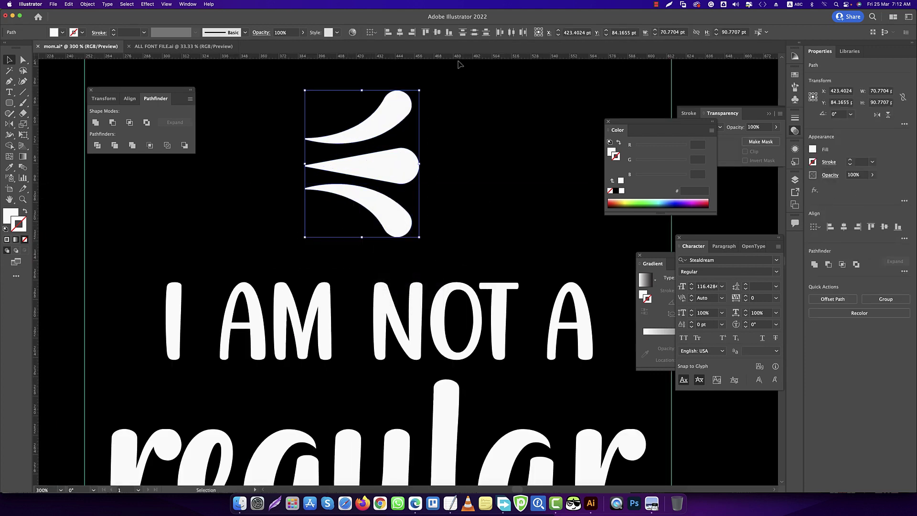
scroll(459, 64, "down", 3)
key("ctrl+g")
scroll(400, 122, "down", 2)
- Move the ornament to the right of mom, shrinking it to fit
left_click_drag(399, 123, 491, 430)
scroll(509, 409, "up", 3)
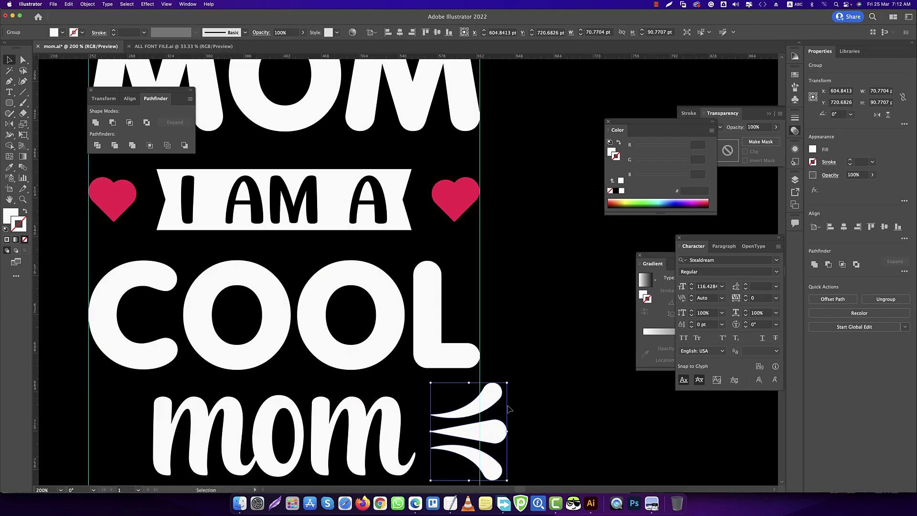
left_click_drag(507, 383, 468, 434)
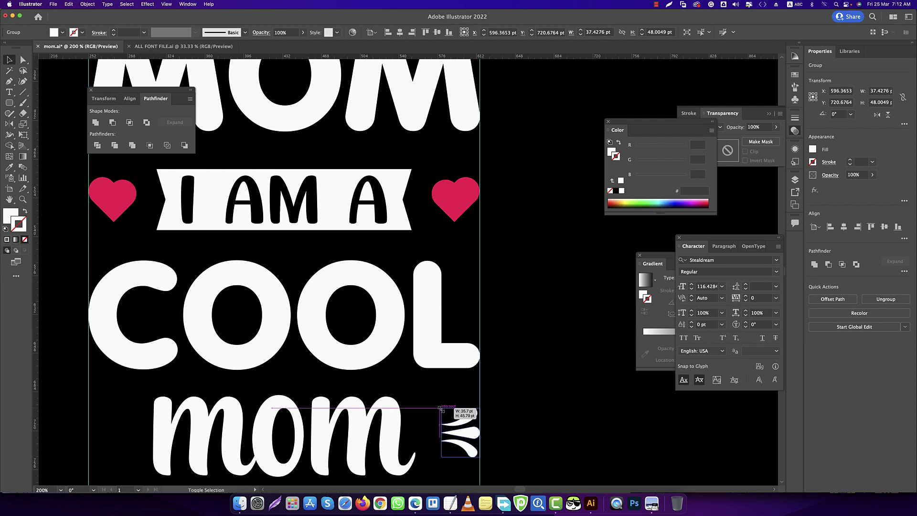
scroll(442, 344, "down", 3)
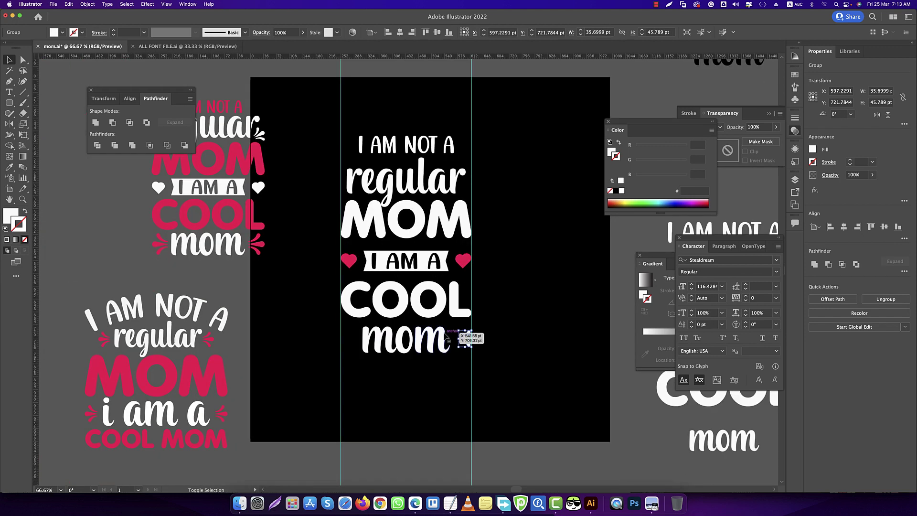
scroll(446, 336, "up", 3)
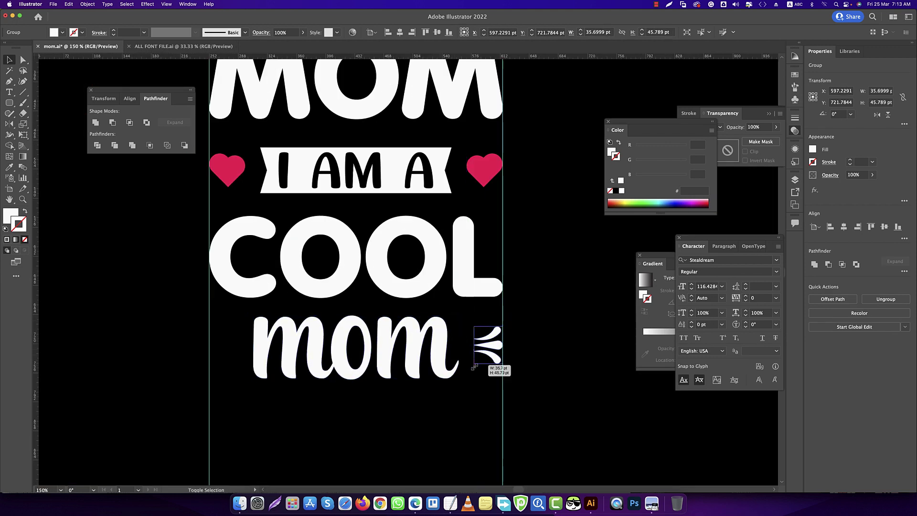
left_click_drag(487, 359, 491, 344)
scroll(495, 342, "up", 3)
scroll(495, 343, "down", 4)
- Reflect a vertical copy of the ornament and place it left of mom
right_click(493, 342)
key("Escape")
right_click(492, 346)
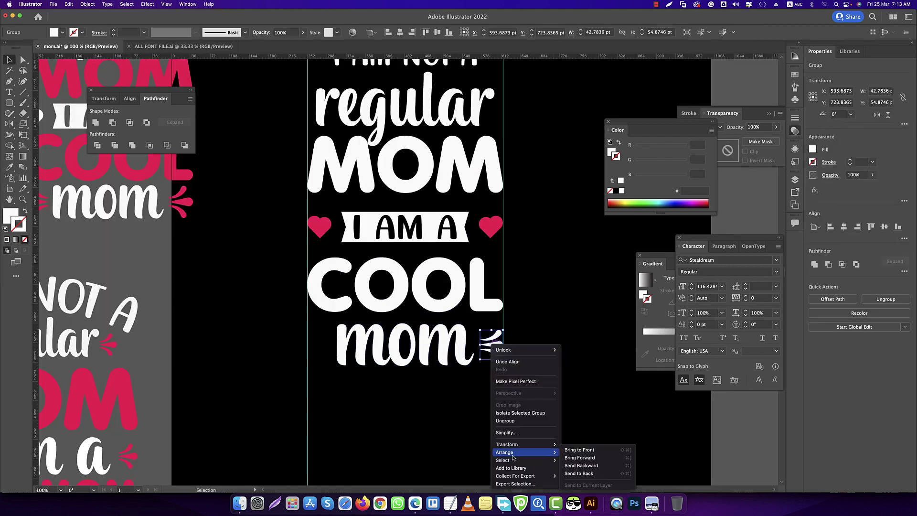
left_click(580, 449)
left_click(535, 310)
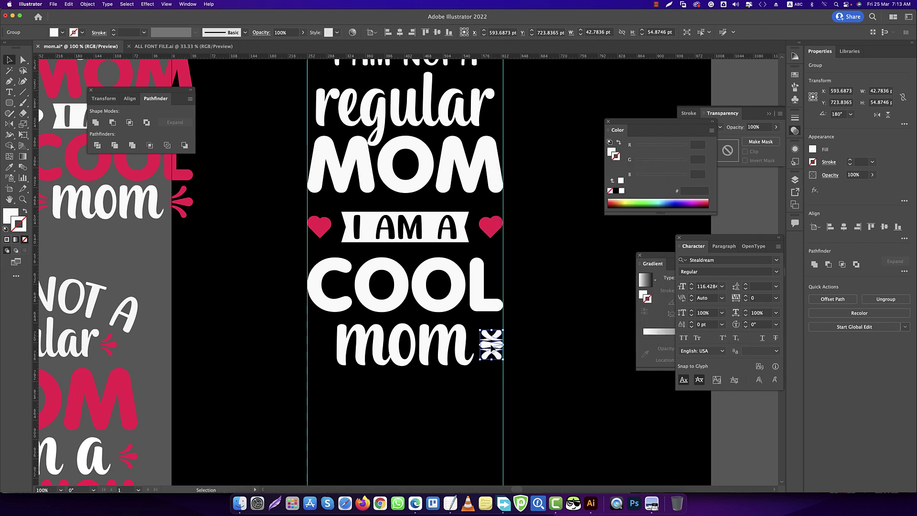
left_click_drag(492, 345, 319, 345)
scroll(349, 293, "up", 5)
scroll(348, 293, "down", 5)
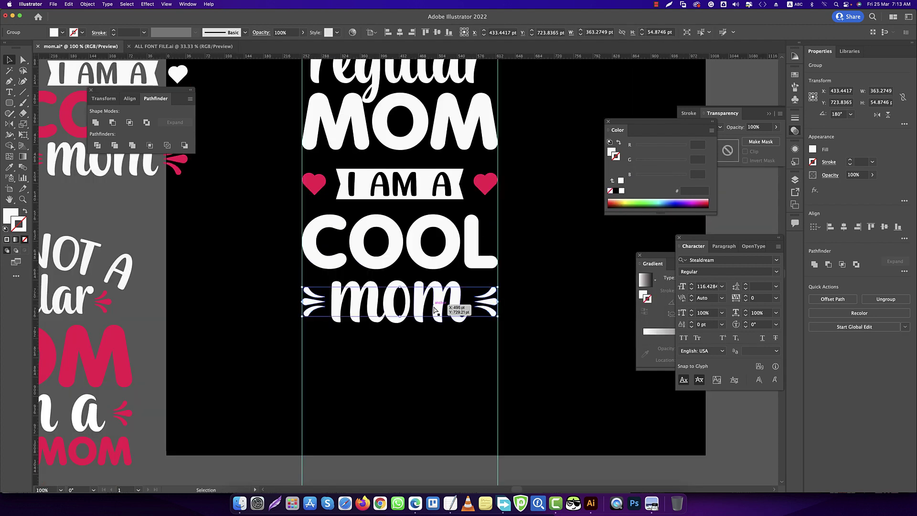
left_click(461, 307, "shift")
left_click(396, 301, "shift")
scroll(497, 306, "down", 5)
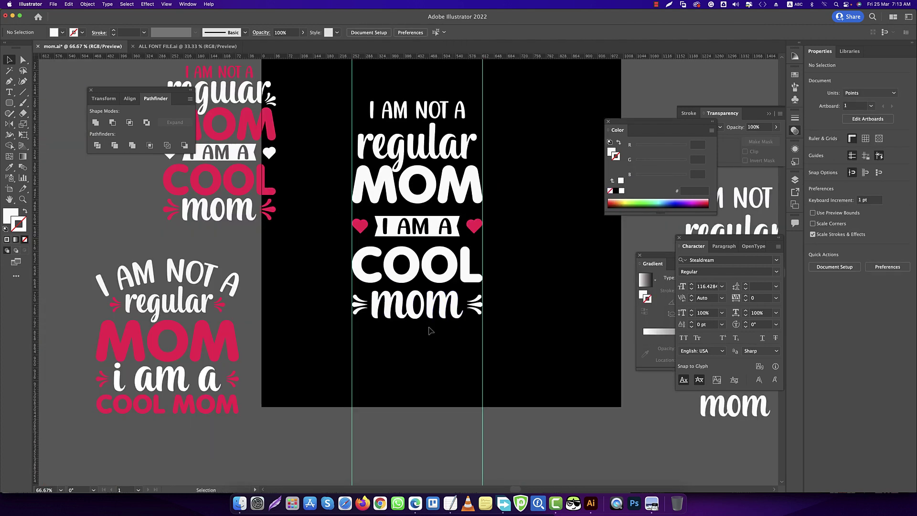
scroll(497, 306, "up", 5)
- Sample the hearts' pink onto the ornaments beside mom with the Eyedropper
key("i")
left_click(488, 193)
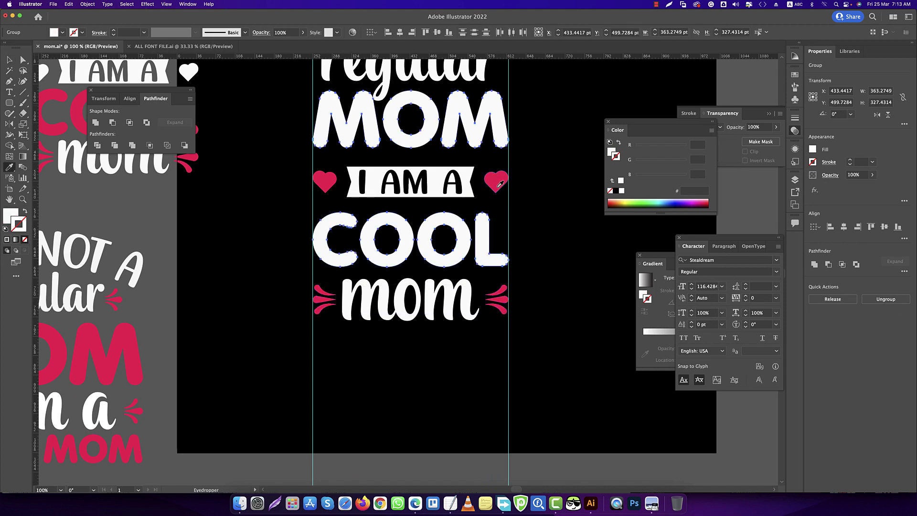
left_click(496, 181)
key("v")
left_click(405, 389)
scroll(474, 209, "up", 5)
scroll(475, 208, "up", 1)
scroll(475, 210, "down", 2)
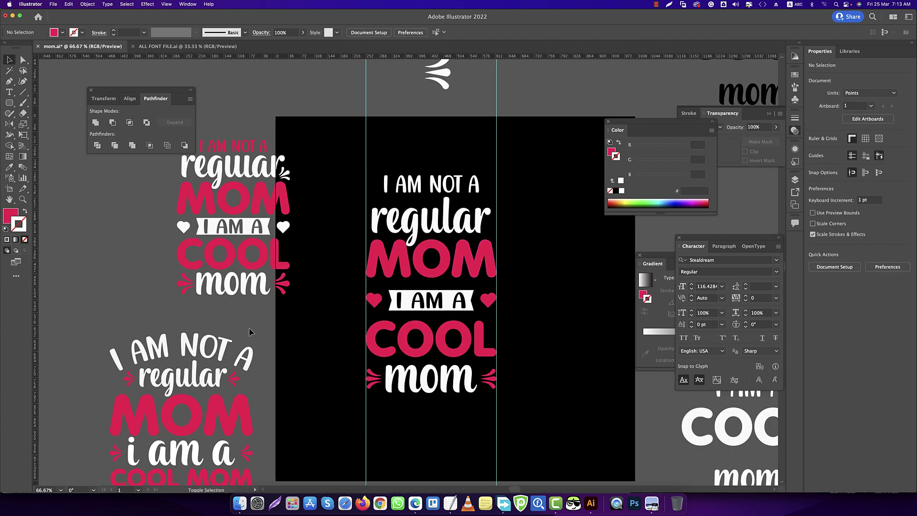
- Rotate the splash ornament about 38° and move it to the end of regular
right_click(495, 379)
left_click(492, 381)
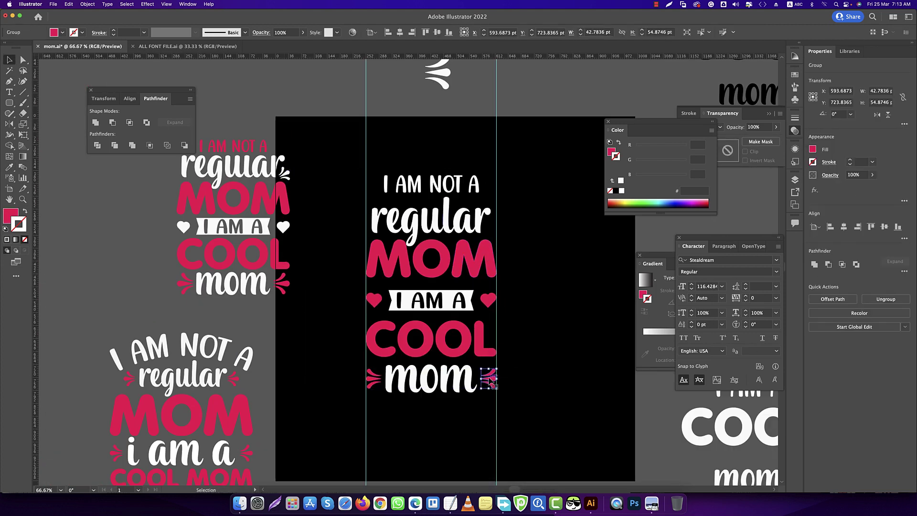
scroll(492, 229, "up", 5)
left_click_drag(504, 180, 564, 260)
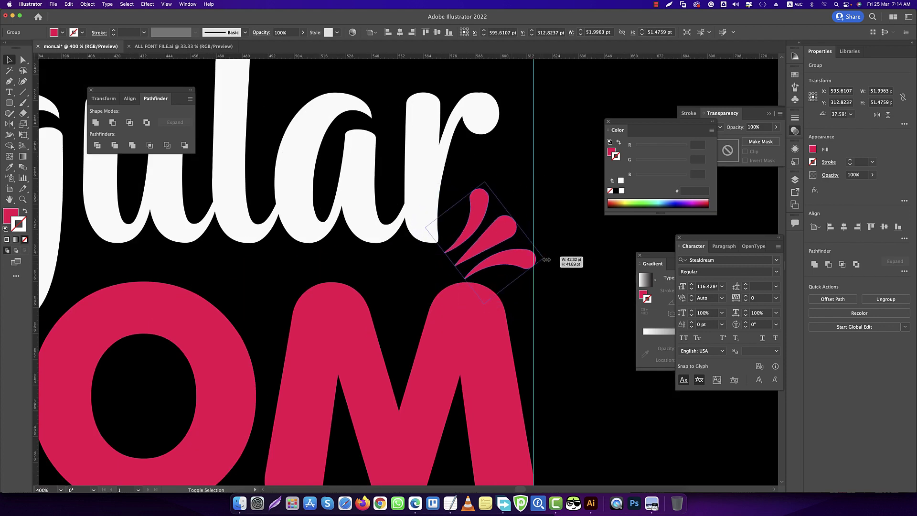
left_click_drag(499, 222, 499, 218)
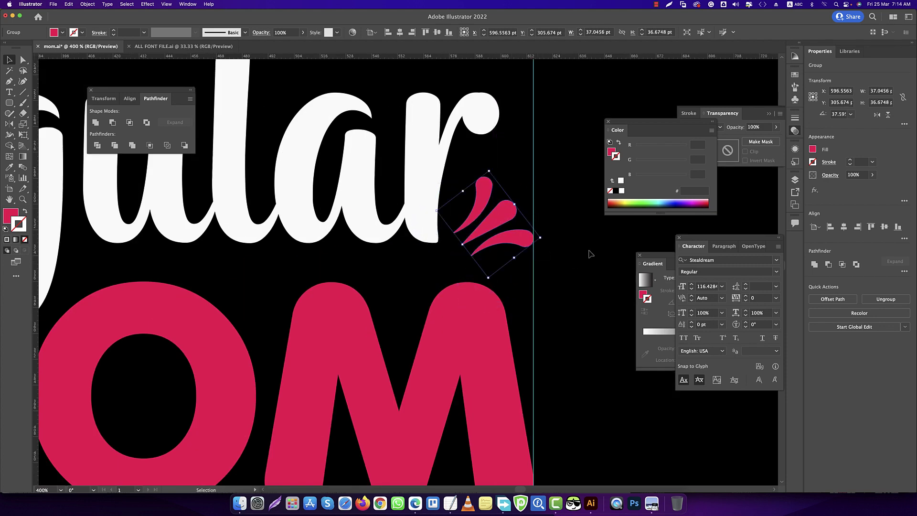
scroll(591, 253, "down", 5)
scroll(484, 195, "down", 3)
scroll(478, 335, "up", 5)
- Select the mom, COOL and I AM A groups together, then clear the selection
left_click(337, 252)
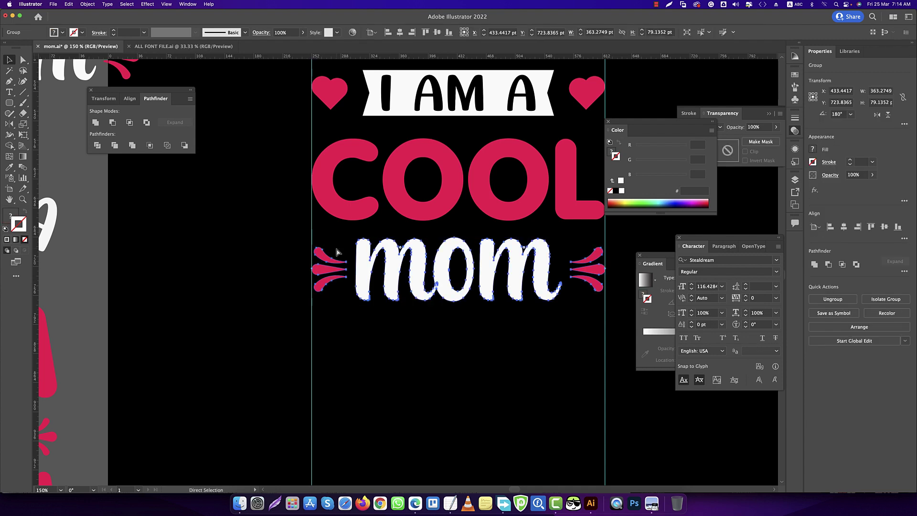
key("v")
scroll(391, 250, "down", 2)
left_click(401, 242)
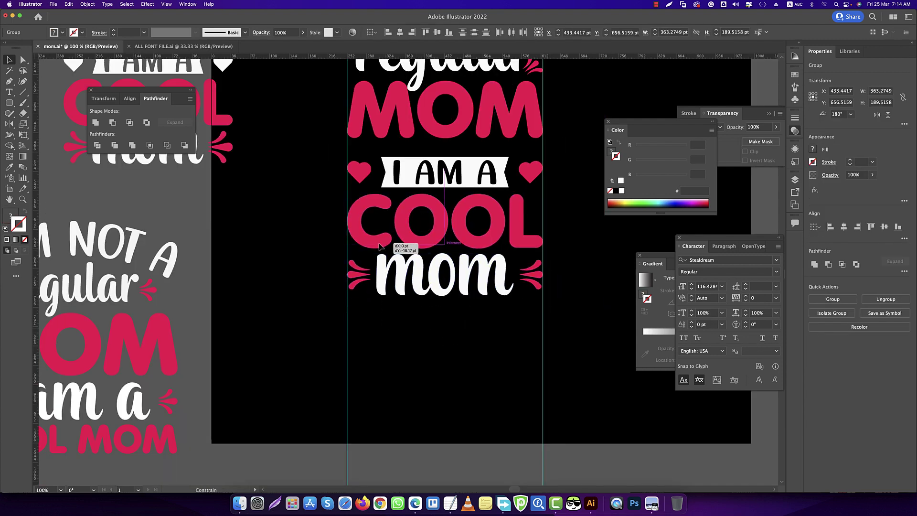
left_click(384, 184, "shift")
scroll(384, 184, "down", 3)
scroll(392, 179, "up", 3)
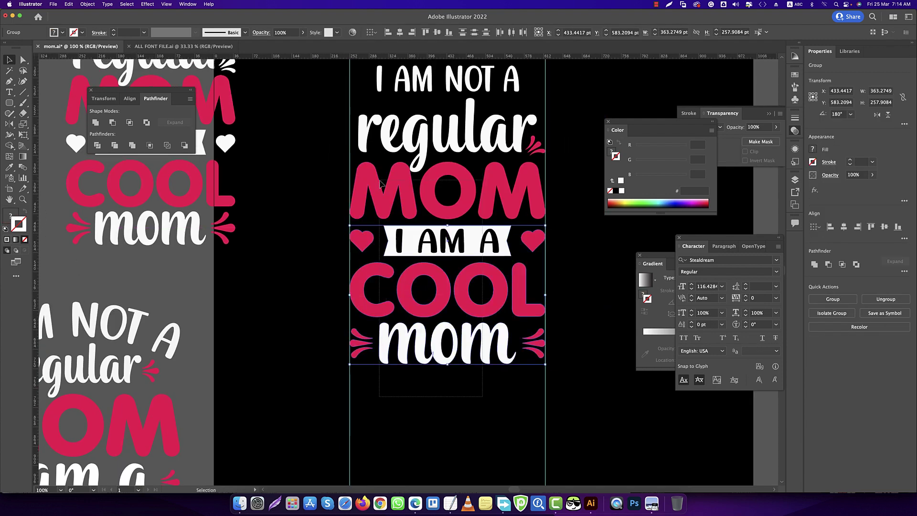
left_click(580, 161)
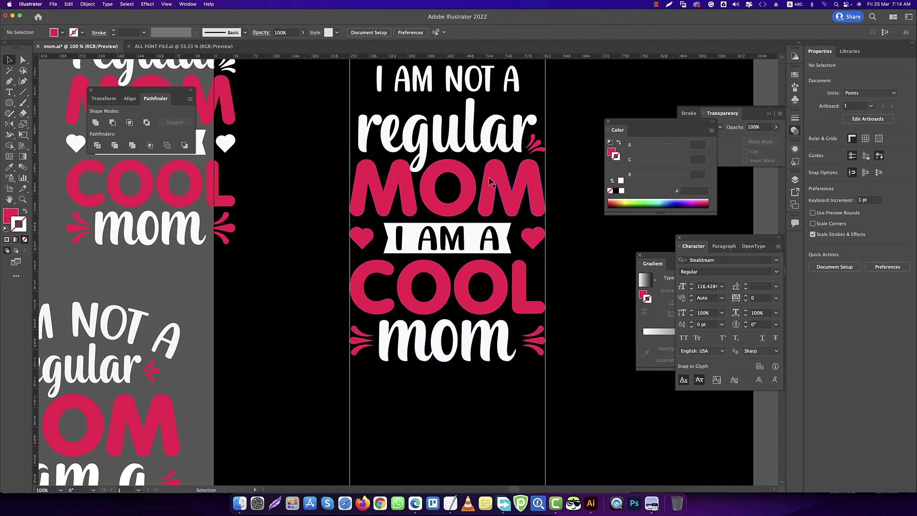
left_click(491, 182)
left_click(424, 154)
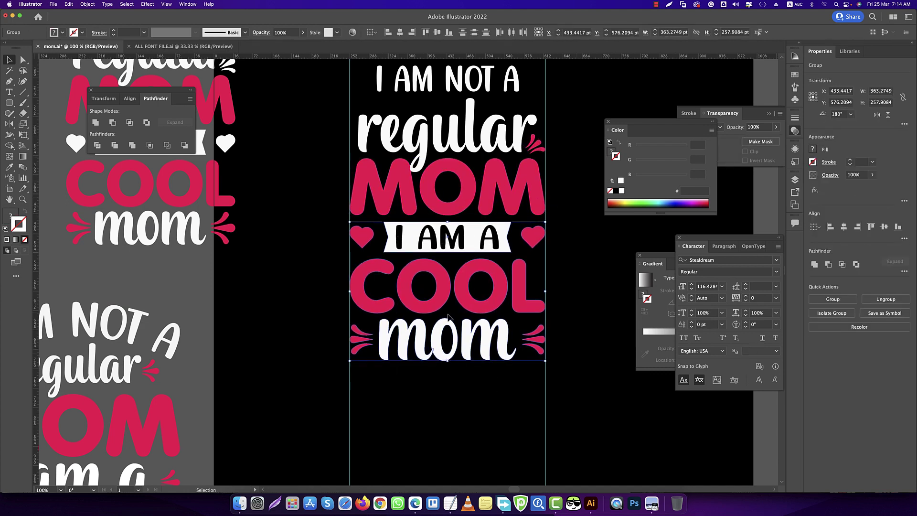
right_click(424, 154)
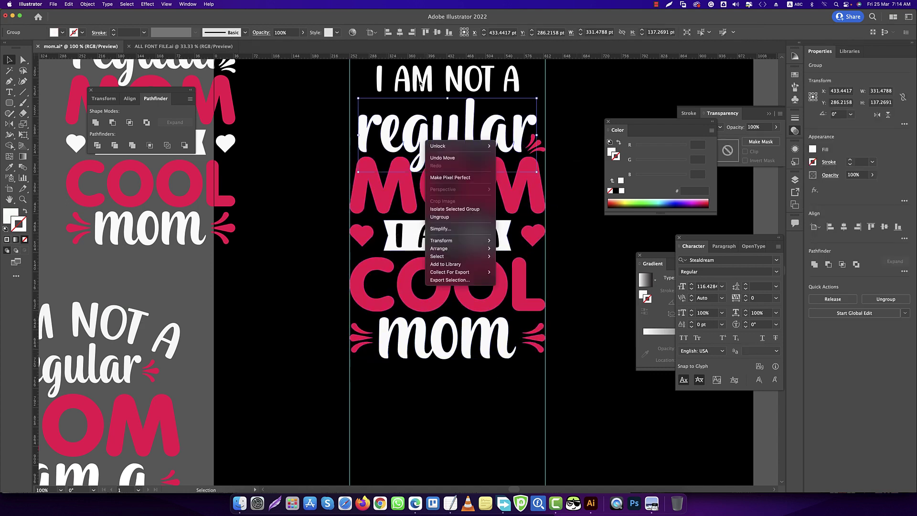
left_click(521, 93)
- Place a copy of the pink swirl beside I AM NOT A and scale it down
key("ctrl+minus")
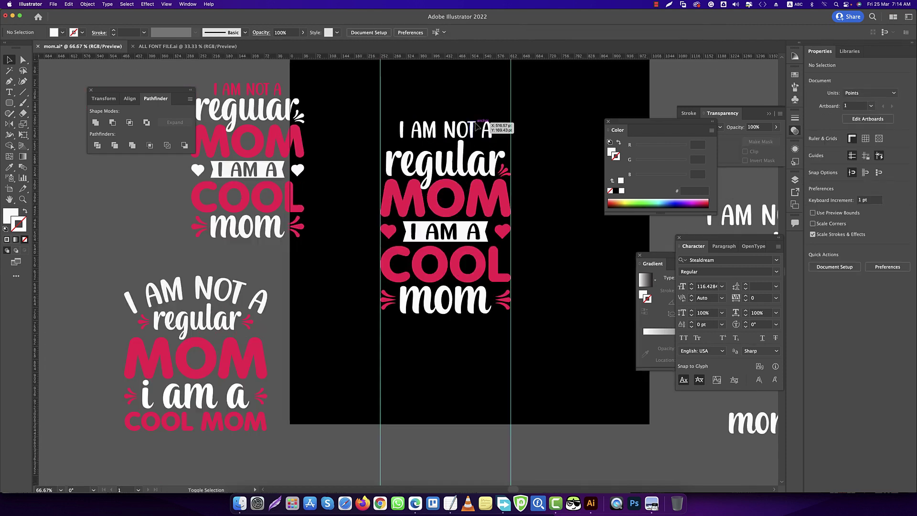
right_click(483, 334)
left_click(484, 337)
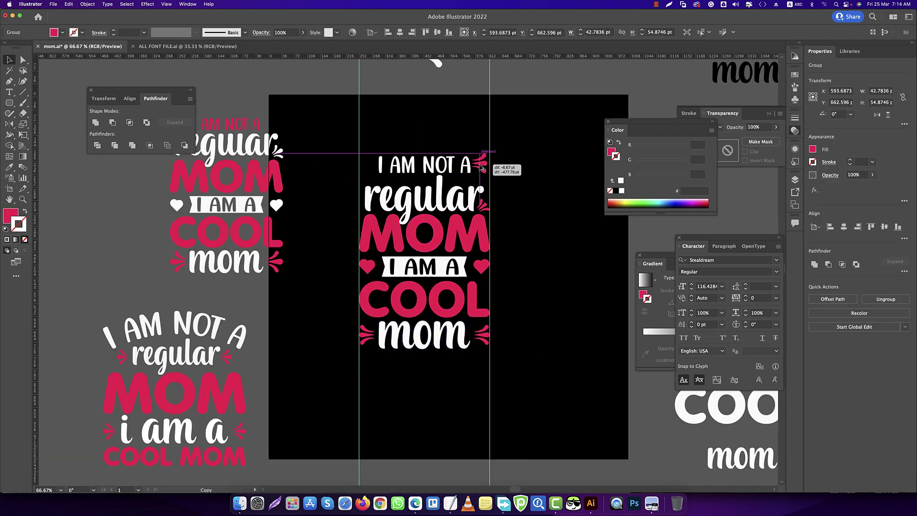
scroll(483, 169, "up", 3)
left_click_drag(482, 169, 463, 147)
scroll(486, 186, "up", 2)
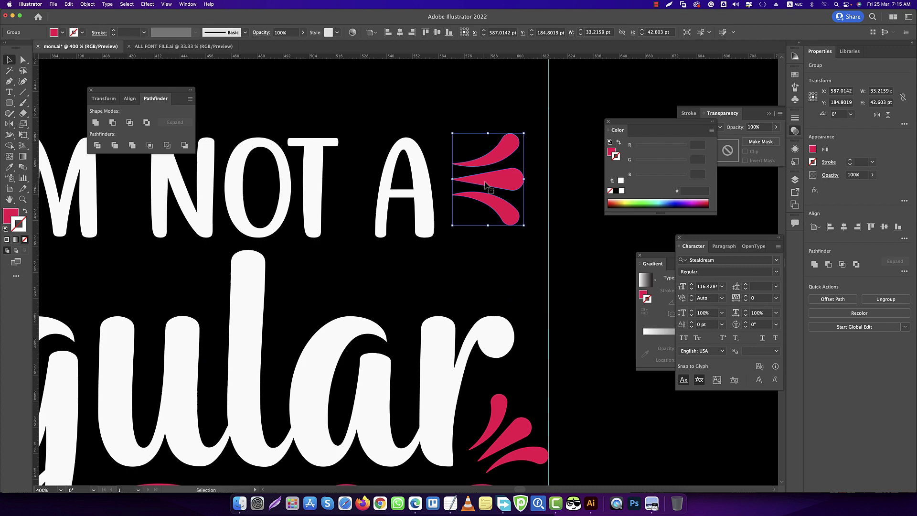
scroll(489, 206, "down", 5)
scroll(488, 203, "up", 4)
mouse_move(486, 210)
left_mouse_down()
mouse_move(500, 202)
mouse_move(172, 217)
left_mouse_up()
- Reflect a mirrored copy of the small swirl for the left side
scroll(501, 203, "down", 2)
right_click(501, 200)
left_click(616, 319)
left_click(539, 307)
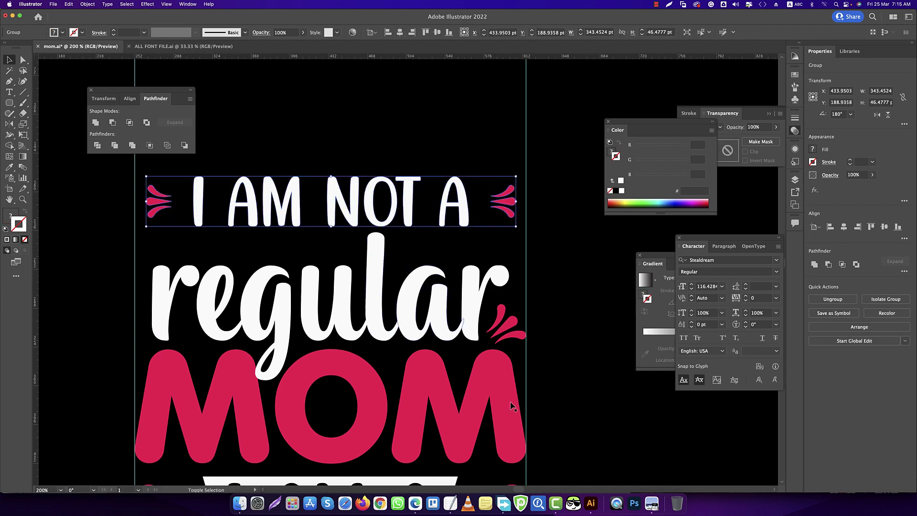
- Copy the regular group and paste the copy in back
key("ctrl+shift+a")
scroll(383, 271, "down", 3)
left_click(382, 270)
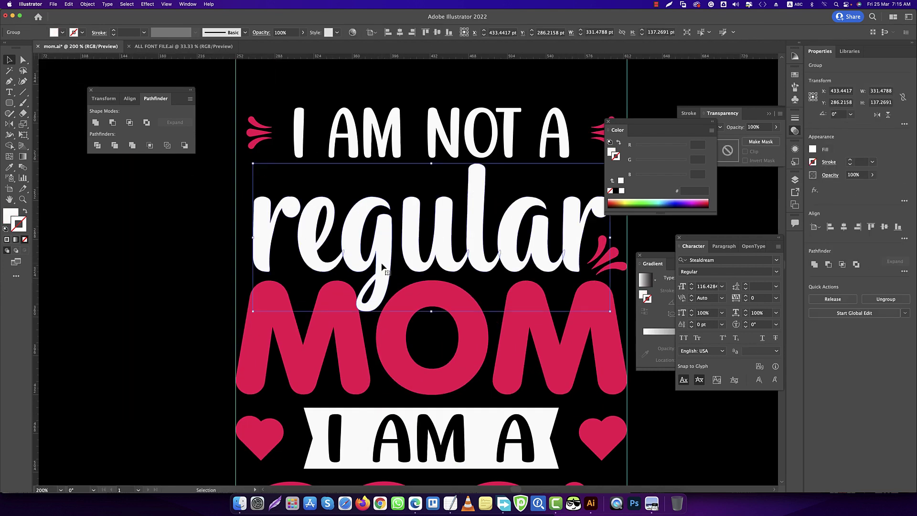
left_click(68, 3)
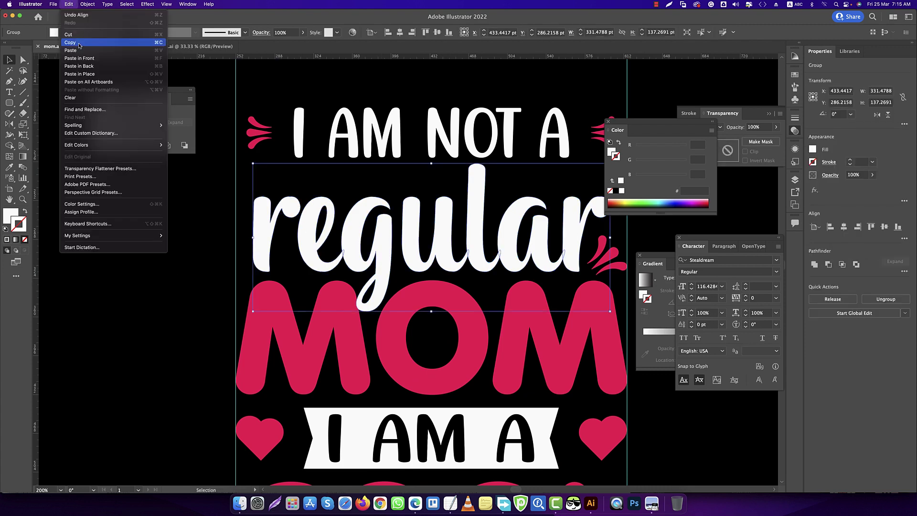
left_click(82, 49)
left_click(69, 4)
left_click(139, 91)
- Make the copy a compound path and add a 3 pt offset path
left_click(88, 4)
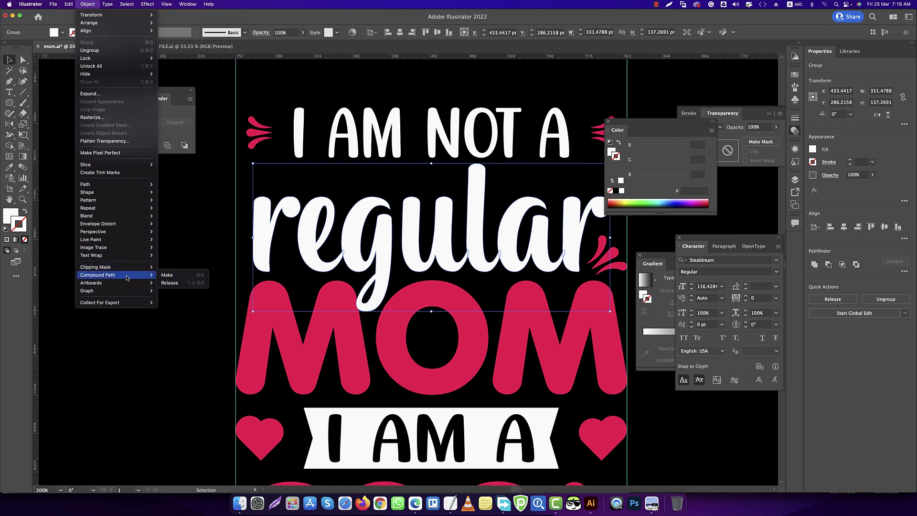
left_click(167, 276)
left_click(87, 4)
left_click(181, 207)
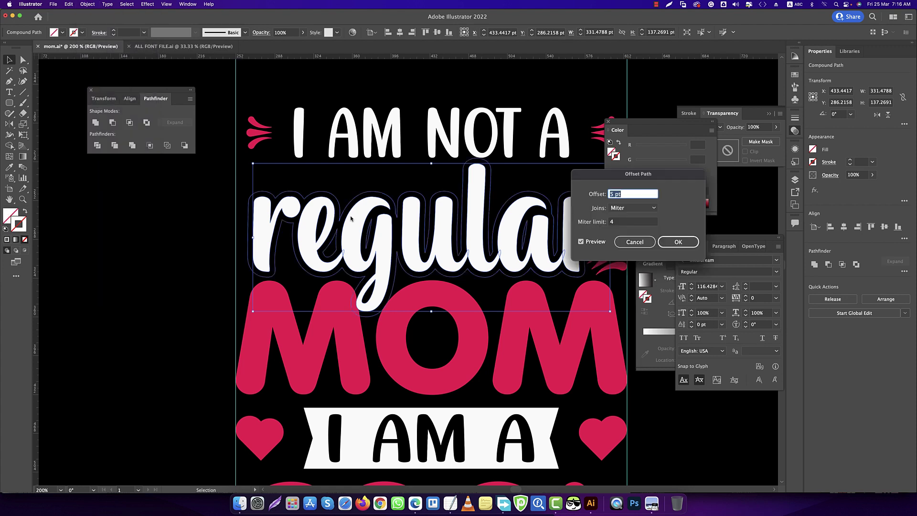
key("Down")
key("Down")
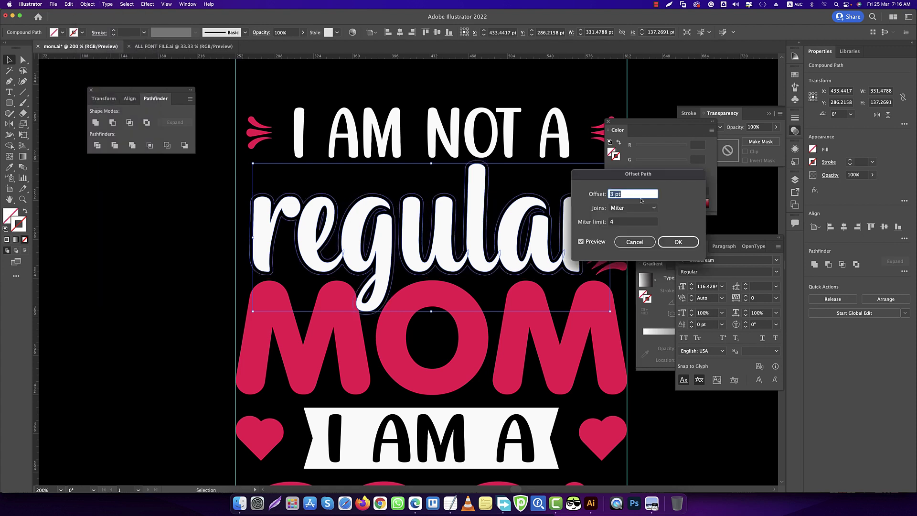
key("Return")
- Fill the offset outline black and move regular with its outline lower
double_click(612, 152)
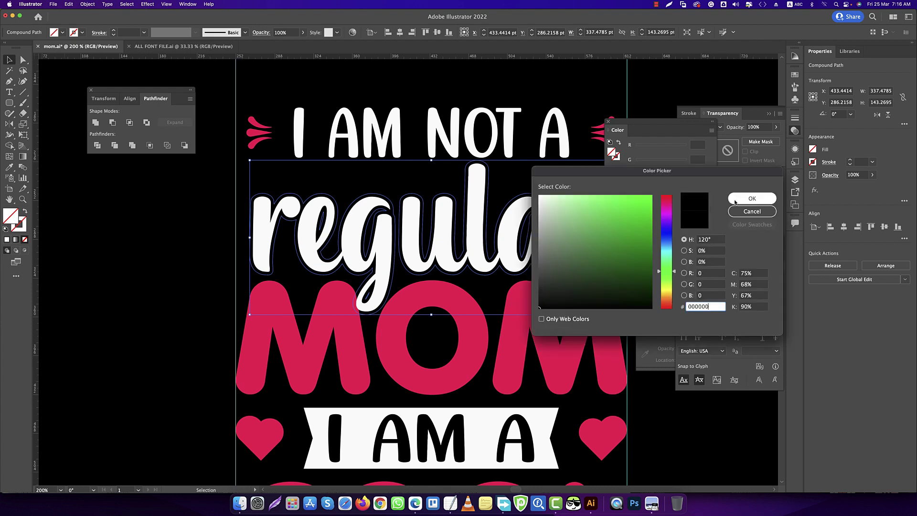
left_click(752, 199)
double_click(611, 151)
key("Return")
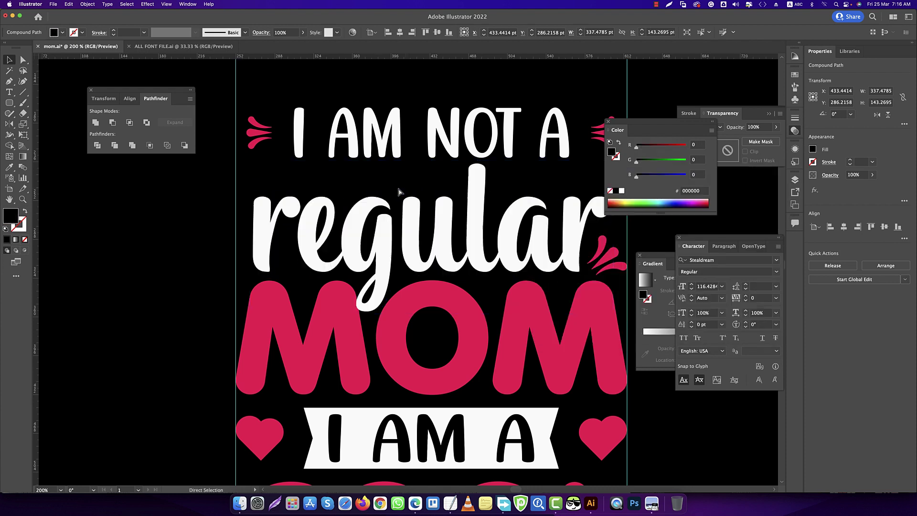
left_click_drag(332, 223, 286, 249)
- Direct-select the l in regular and drag its top down to shorten it
left_click(435, 221)
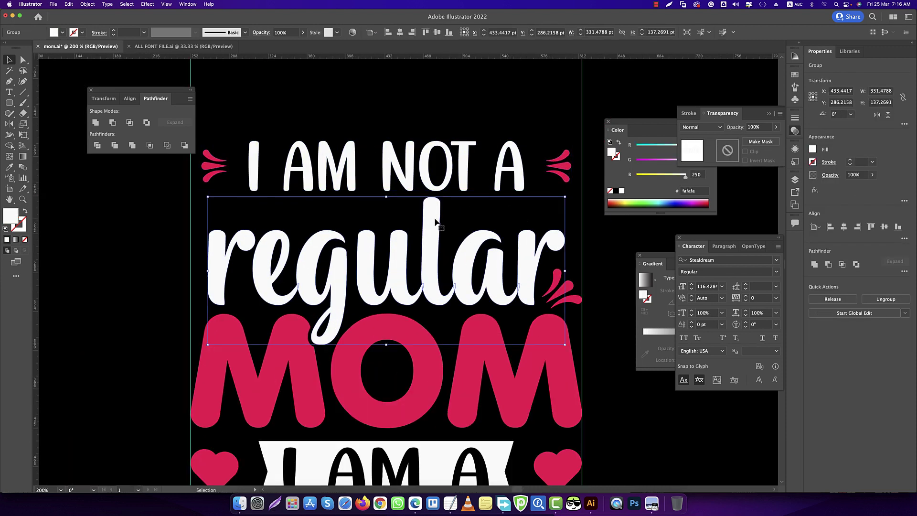
right_click(436, 221)
left_click(458, 297)
scroll(457, 197, "up", 3)
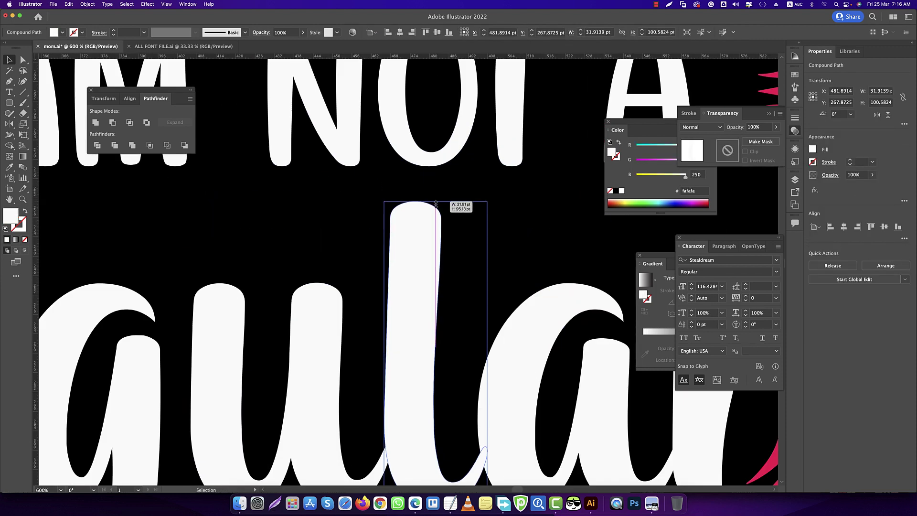
left_click_drag(436, 204, 425, 287)
left_click(421, 258)
scroll(420, 258, "down", 3)
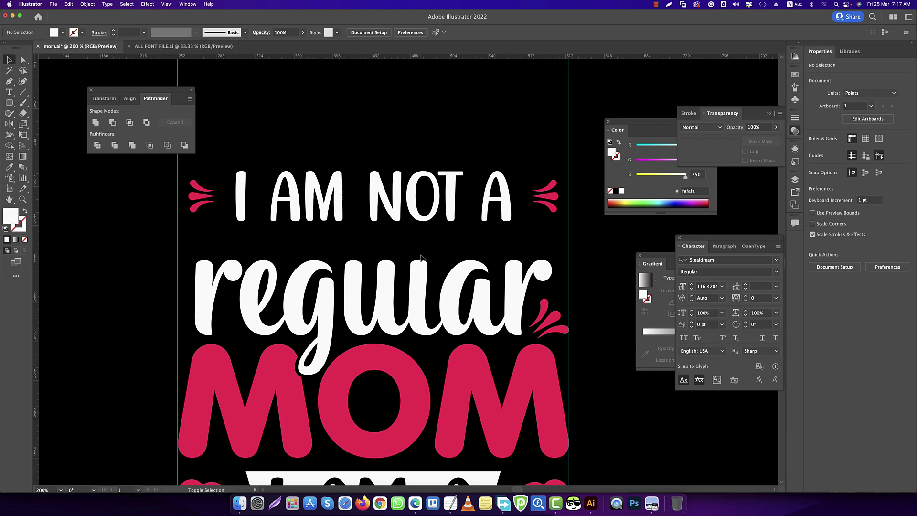
- Move the I AM NOT A line down just above regular and zoom out
left_click(262, 218)
left_click(520, 318)
left_click(427, 264)
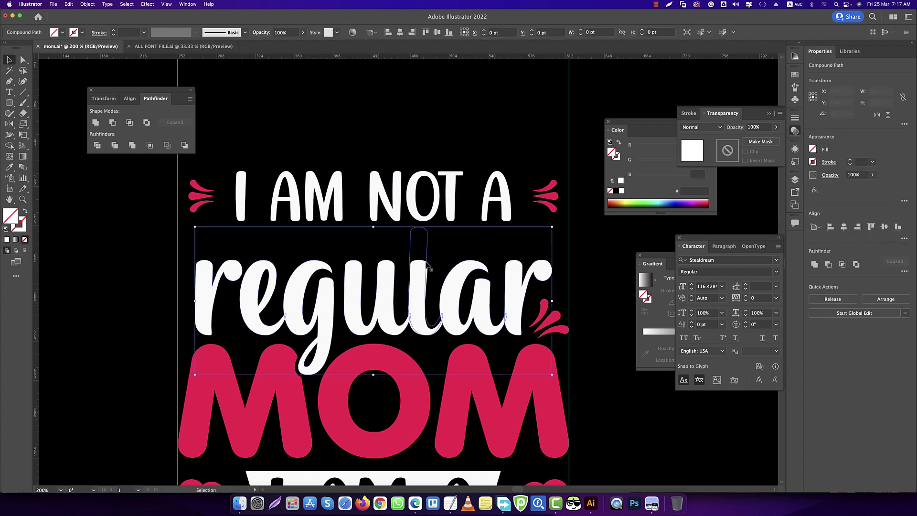
left_click_drag(434, 210, 435, 234)
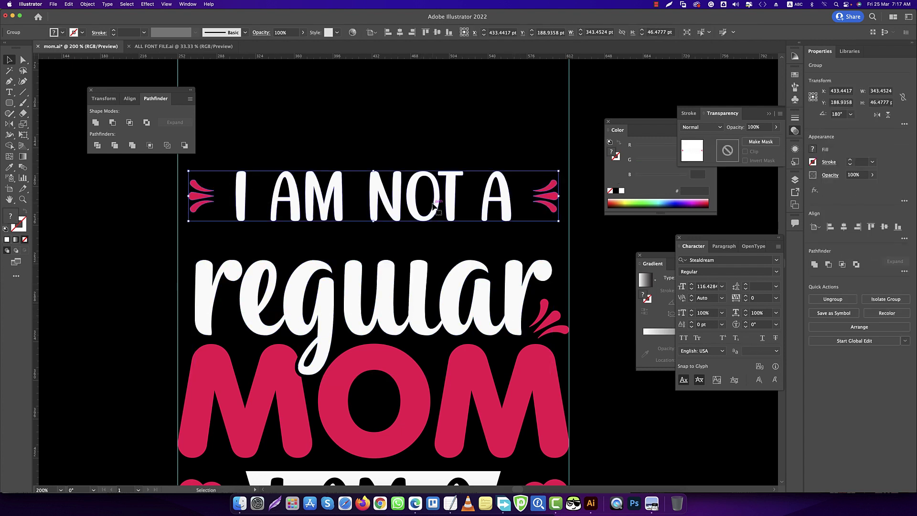
key("super+minus")
left_click(491, 416)
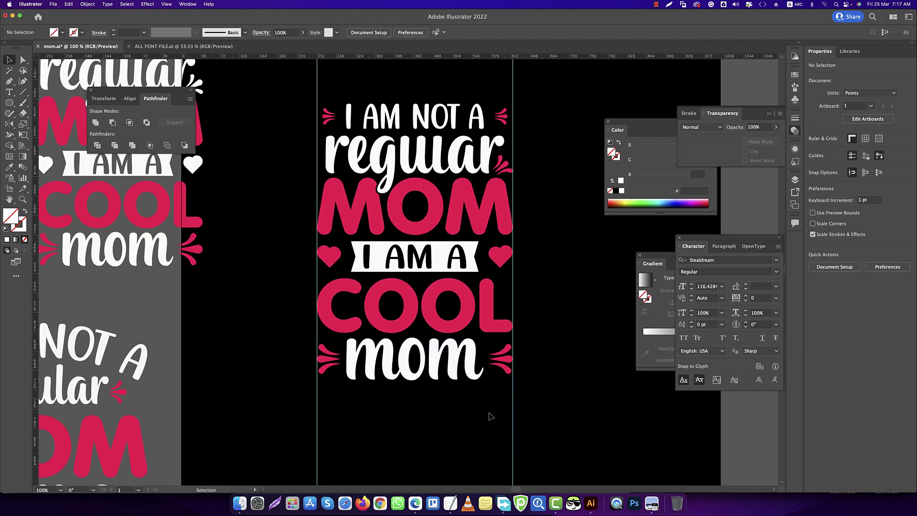
key("super+minus")
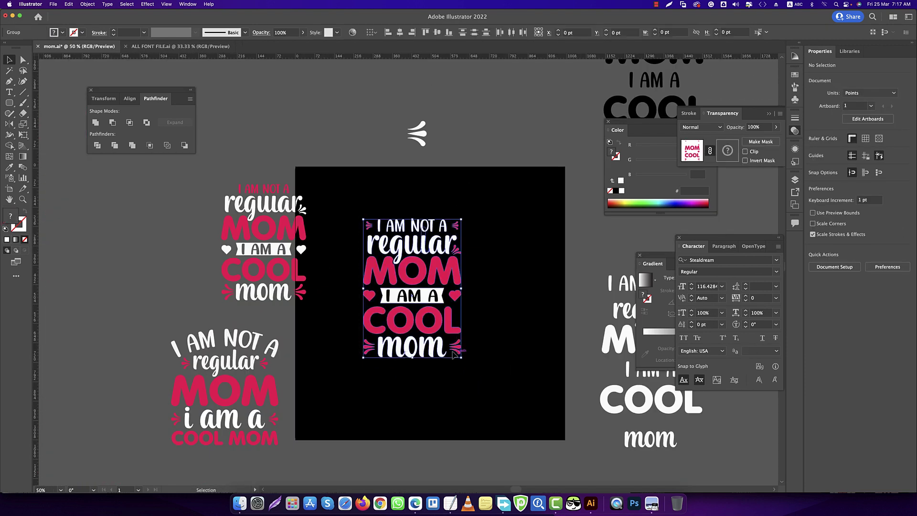
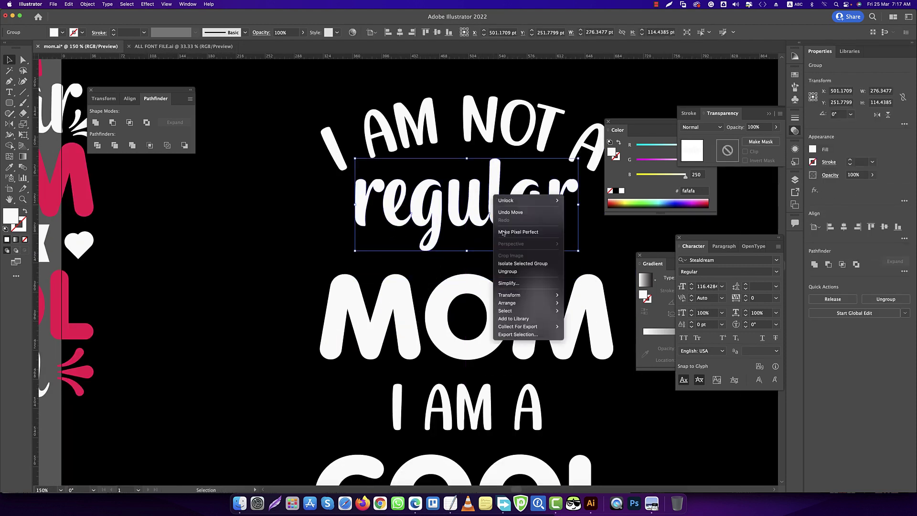
- Expand the envelope-warped 'I AM NOT A' headline into outlined letters with Object > Expand
left_click(502, 186)
scroll(502, 186, "up", 2)
key("ctrl+minus")
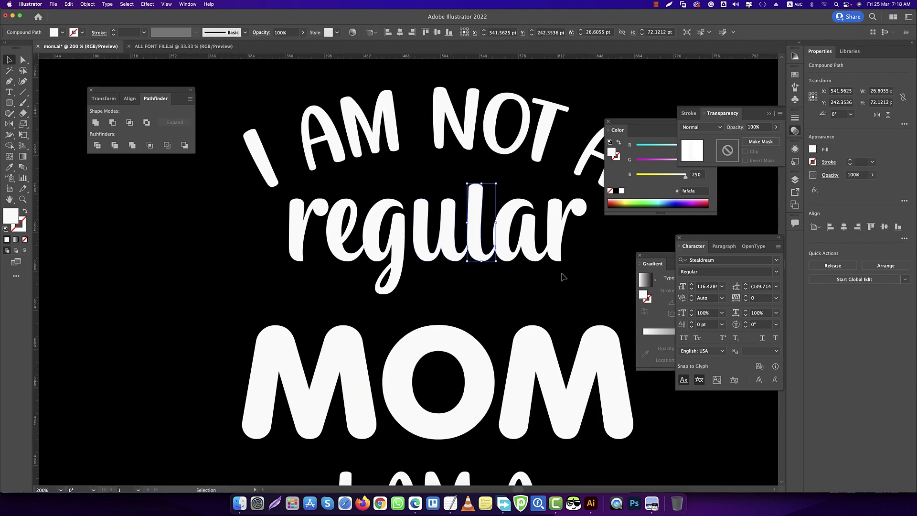
left_click(334, 129)
left_click(87, 4)
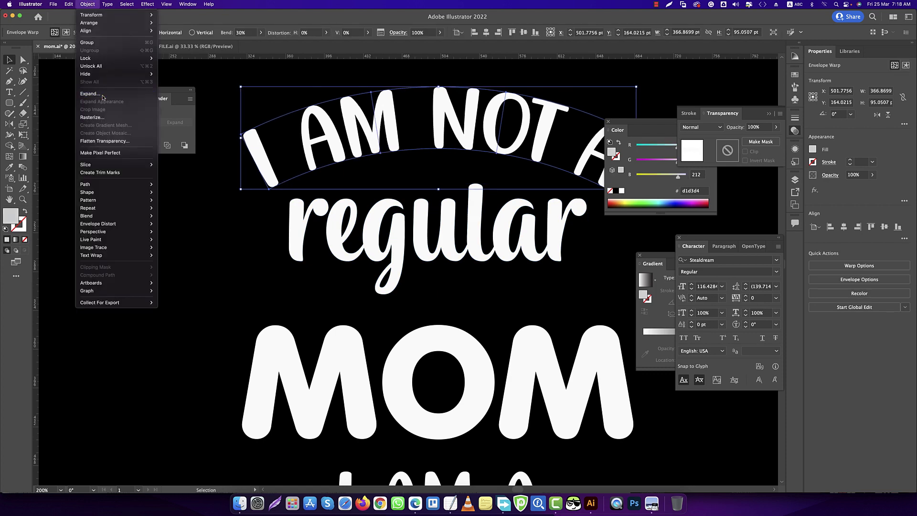
left_click(110, 124)
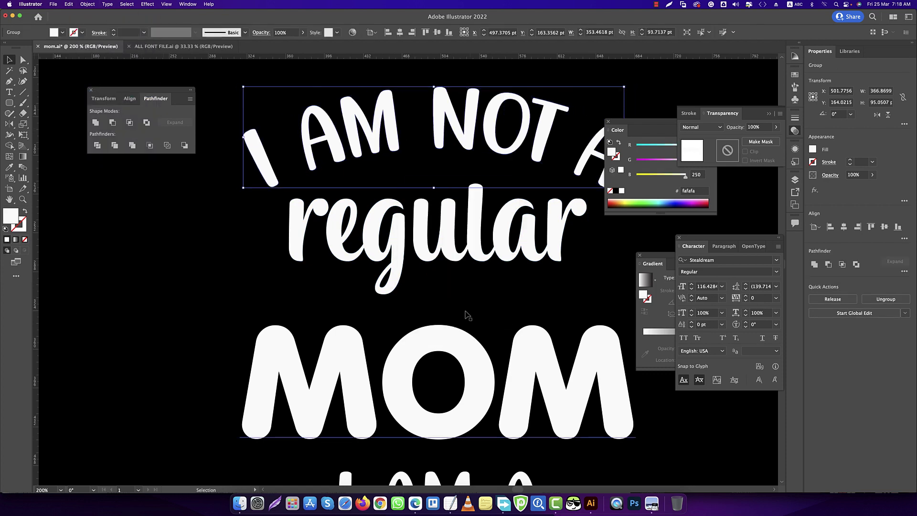
- Scale 'regular' down and move it up just beneath the arched headline
left_click(548, 241)
left_click_drag(582, 294, 558, 285)
left_click_drag(511, 244, 506, 203)
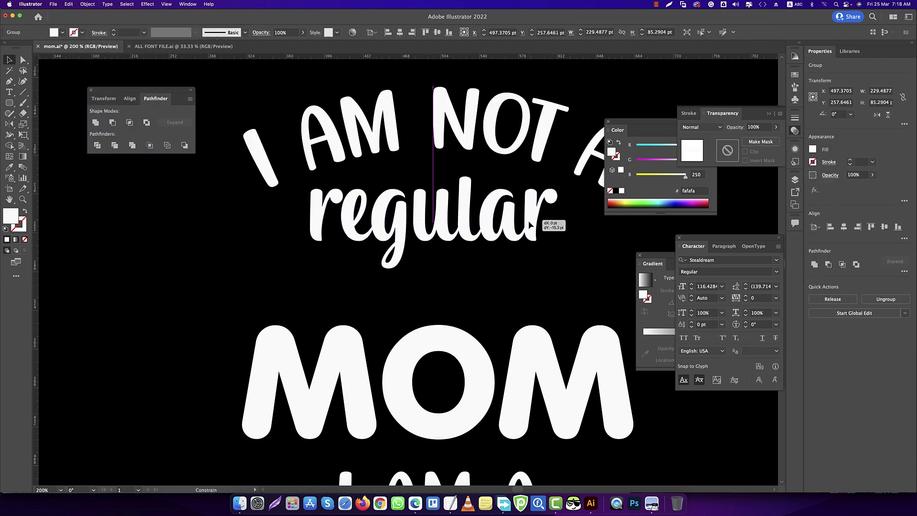
key("ctrl+minus")
key("ctrl+1")
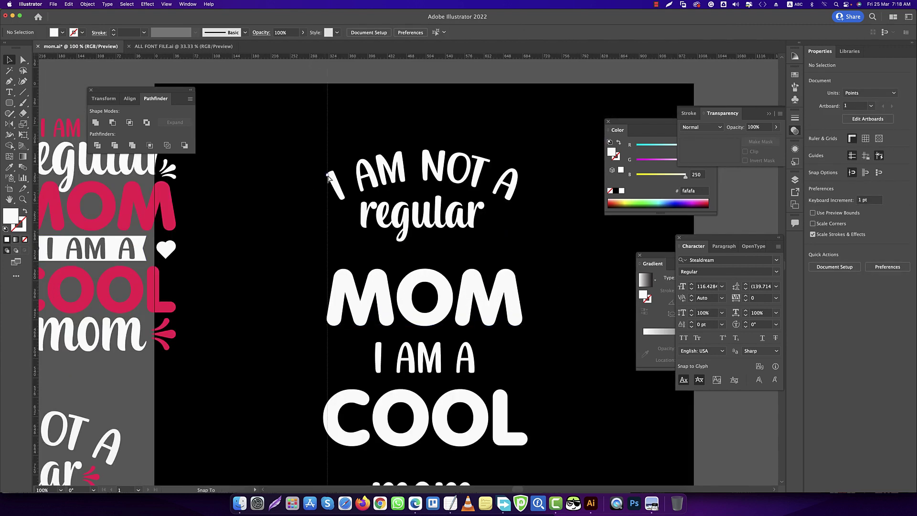
- Narrow MOM slightly and move it up under 'regular'
left_click(336, 294)
scroll(327, 292, "up", 5)
left_click_drag(338, 193, 343, 192)
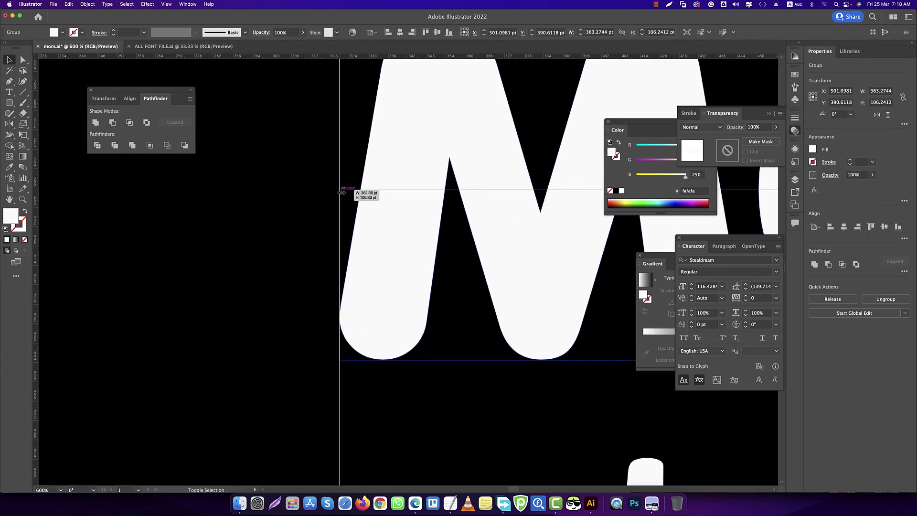
scroll(230, 276, "down", 5)
scroll(372, 260, "up", 5)
mouse_move(394, 296)
left_mouse_down()
mouse_move(380, 301)
mouse_move(423, 271)
left_mouse_up()
scroll(380, 301, "down", 5)
scroll(423, 272, "down", 3)
left_click_drag(423, 328, 436, 299)
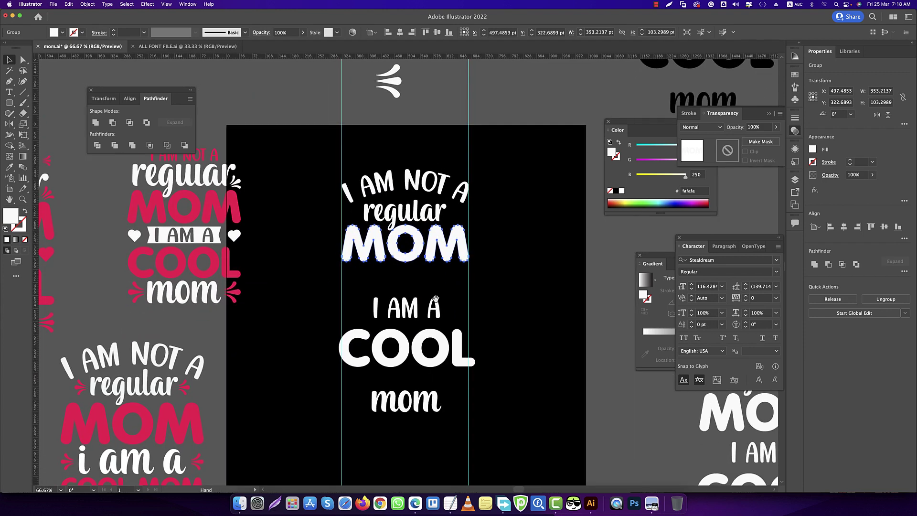
- Convert the 'i am a' script text to outlines and ungroup the letters
left_click(433, 309)
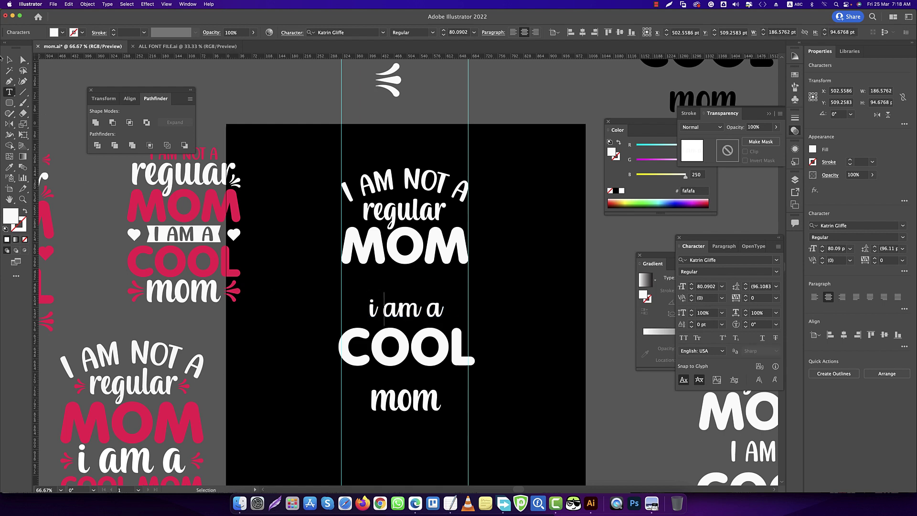
key("super+shift+o")
scroll(374, 318, "up", 5)
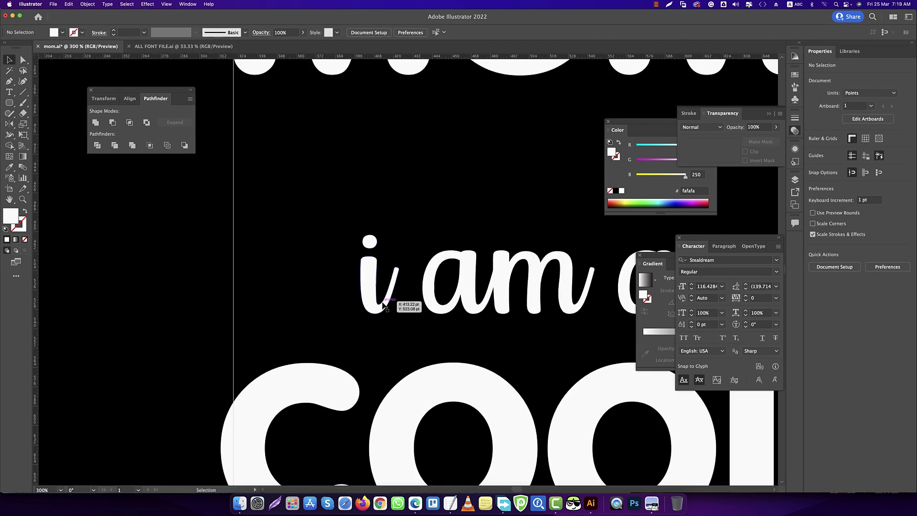
right_click(381, 298)
left_click(402, 373)
- Regroup all the 'i am a' letters into one group with Cmd+G
left_click(373, 244)
scroll(377, 239, "up", 3)
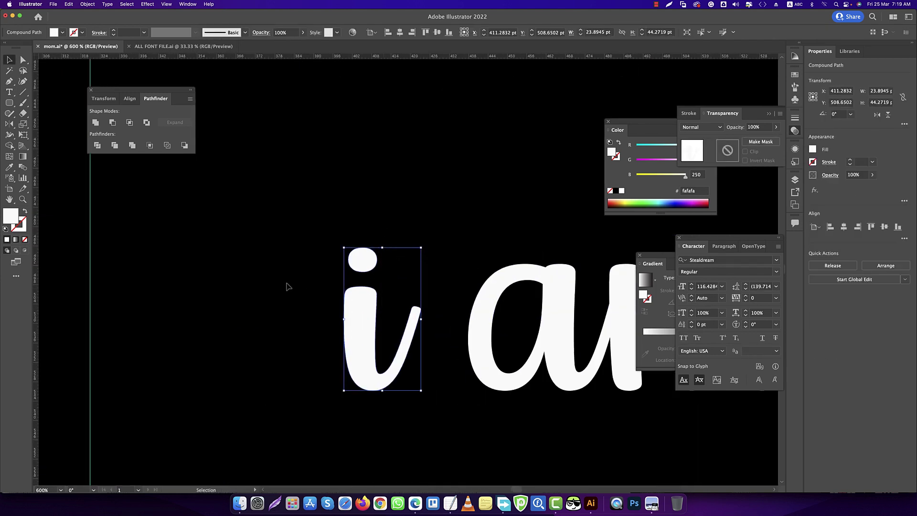
scroll(288, 286, "down", 3)
left_click_drag(294, 265, 518, 321)
key("super+g")
scroll(435, 263, "down", 4)
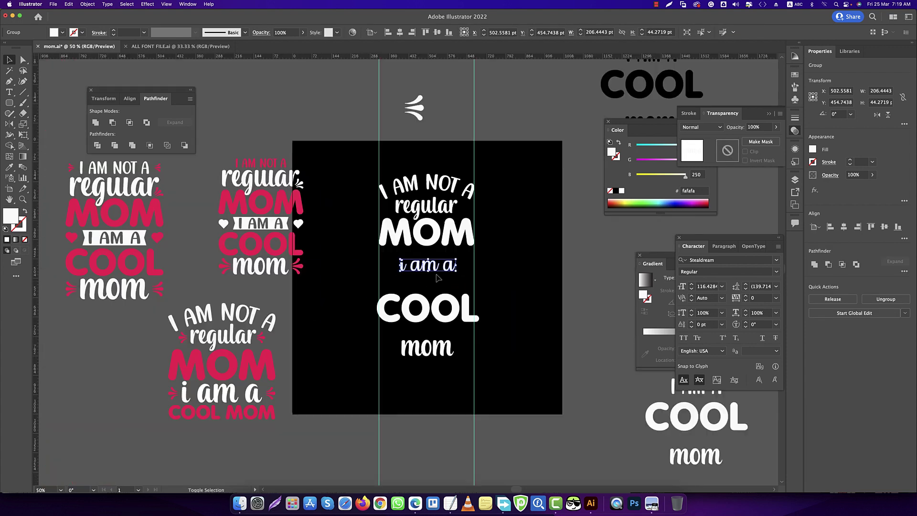
scroll(441, 280, "up", 1)
right_click(172, 273)
- Copy the pink splash ornament and ungroup the 'i am a' letters
key("Escape")
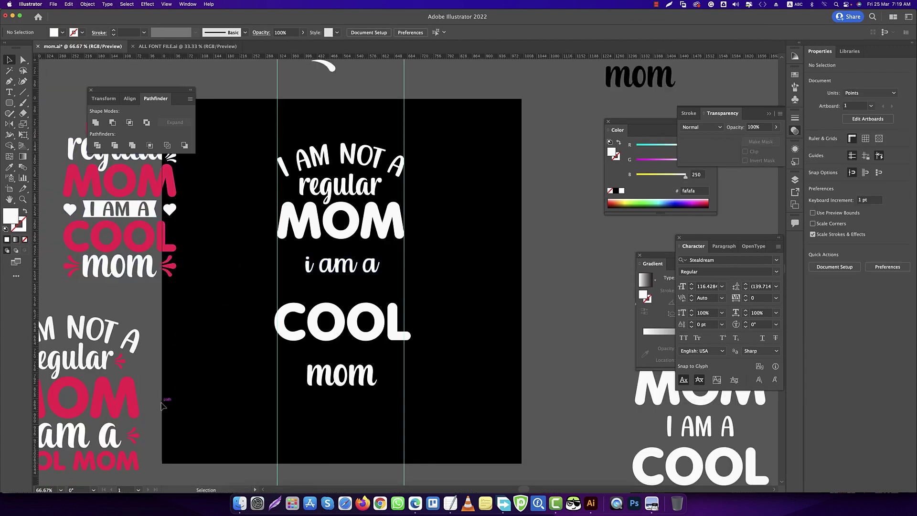
scroll(391, 272, "up", 3)
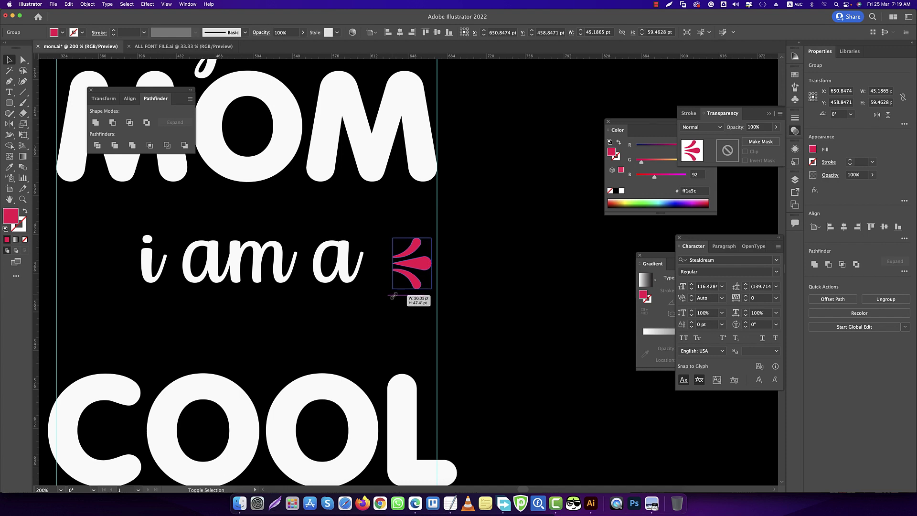
left_click(379, 301)
scroll(378, 297, "down", 1)
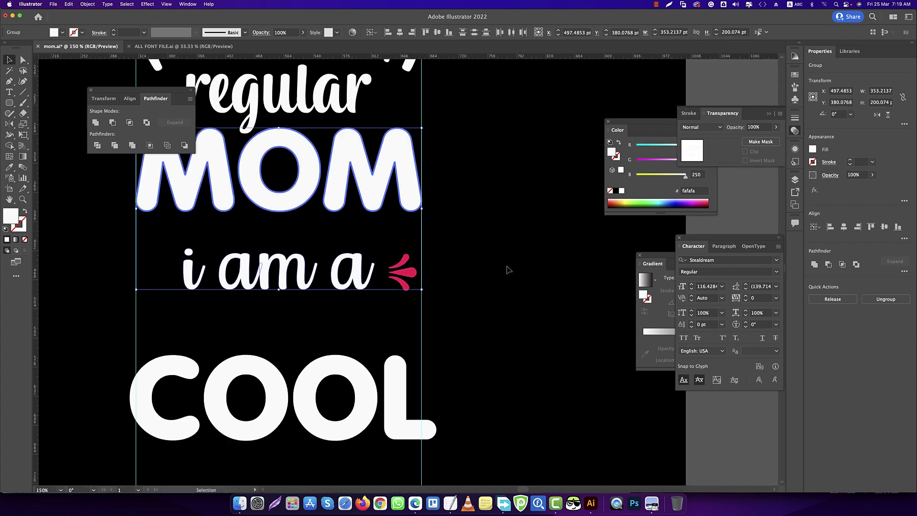
scroll(369, 286, "up", 1)
left_click(368, 285)
scroll(503, 282, "up", 1)
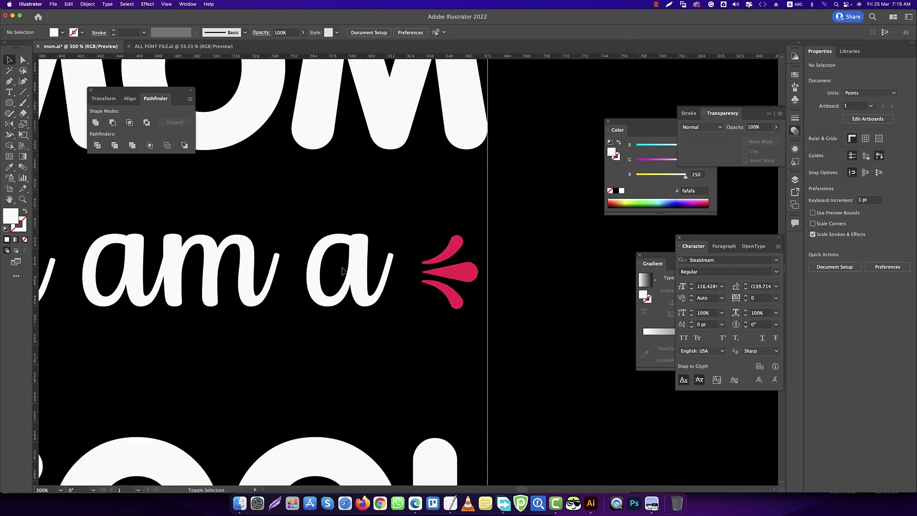
scroll(286, 277, "down", 1)
right_click(163, 311)
left_click(176, 334)
- Scale the 'i am a' line slightly to fit beside the pink splash
left_click(358, 277)
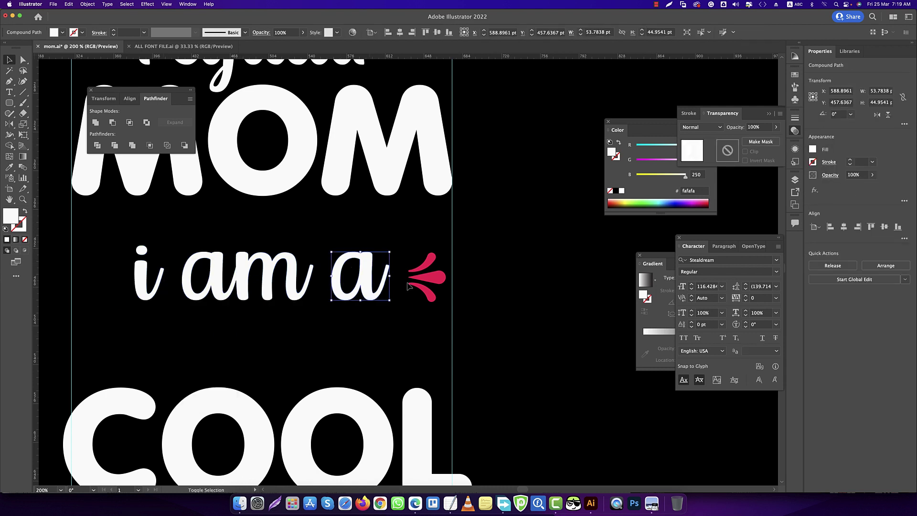
left_click(427, 277, "shift")
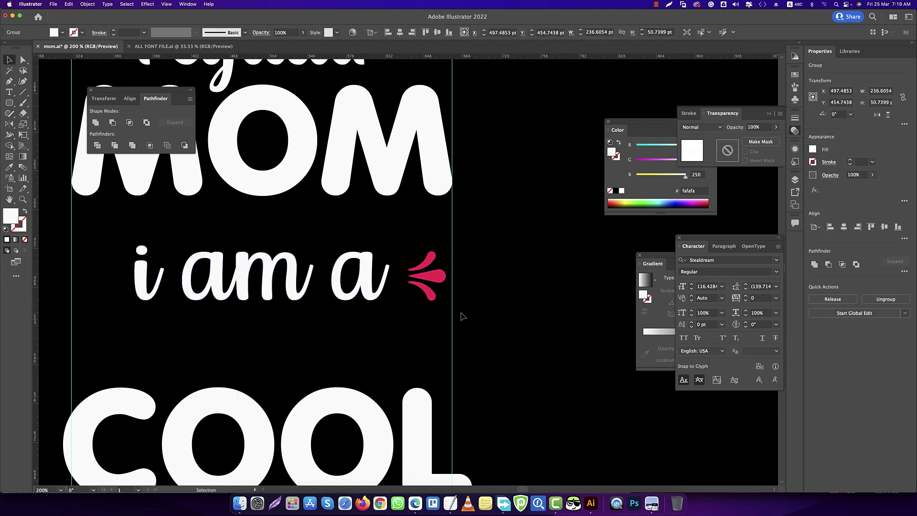
left_click(390, 283)
left_click_drag(394, 301, 396, 307)
- Reflect a copy of the pink splash and place it left of 'i am a'
left_click(428, 277)
right_click(425, 276)
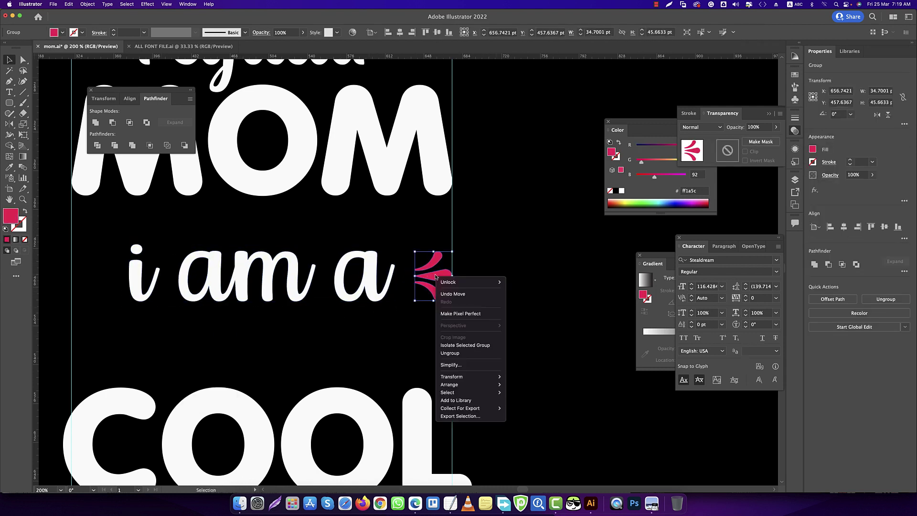
left_click(525, 398)
left_click(535, 309)
left_click_drag(432, 276, 85, 277)
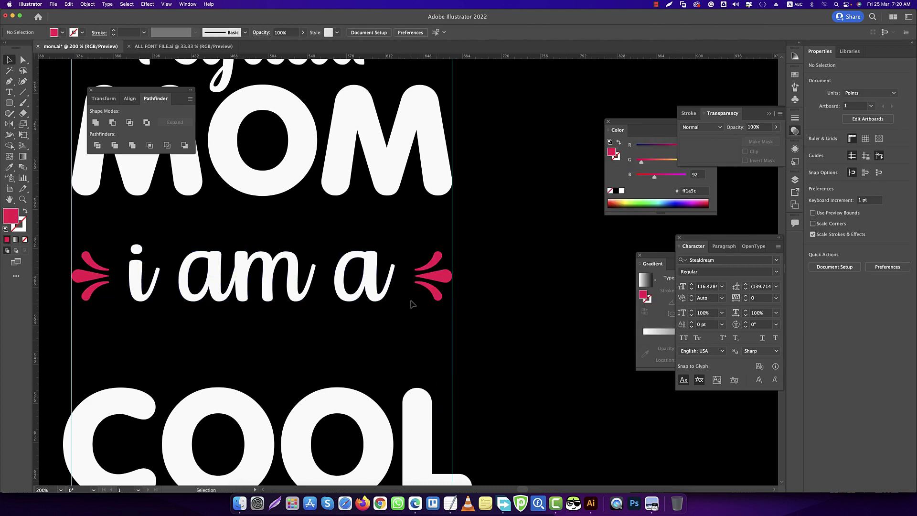
- Move the 'i am a' line with its splashes up under MOM
key("ctrl+1")
left_click(271, 292)
left_click_drag(271, 291, 271, 270)
- Move the small 'mom' off the artboard and extend COOL to read 'COOL MOM'
key("v")
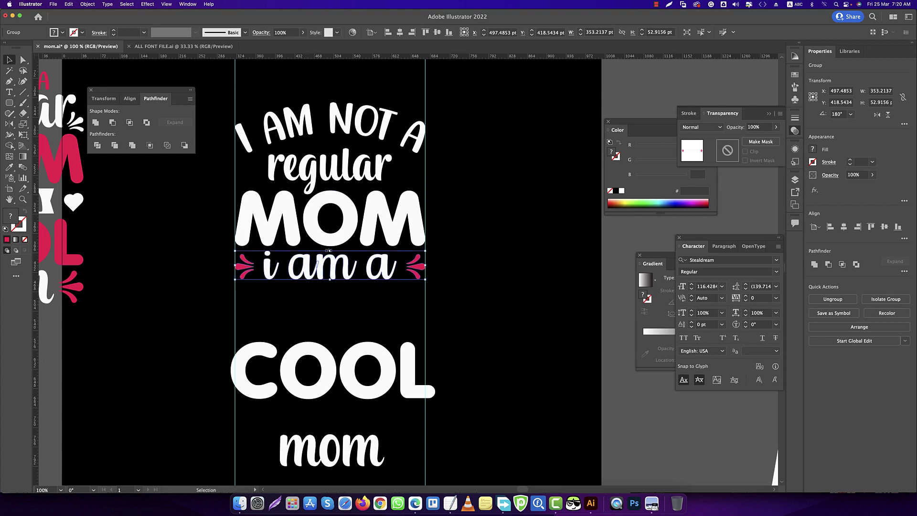
left_click(329, 220)
left_click(430, 375)
mouse_move(332, 452)
left_mouse_down()
mouse_move(528, 395)
mouse_move(677, 466)
left_mouse_up()
type("MOM")
key("Escape")
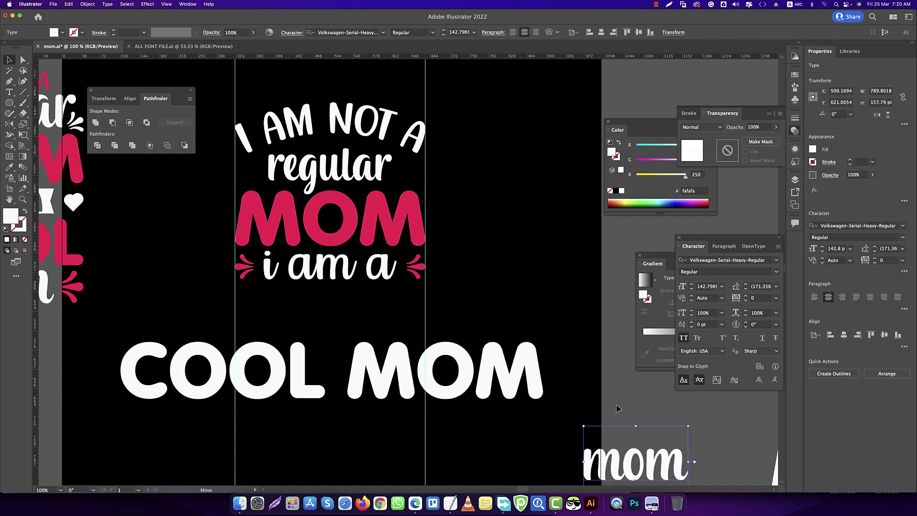
- Scale COOL MOM down and move it up under 'i am a'
left_click_drag(544, 418, 433, 390)
left_click_drag(334, 375, 334, 303)
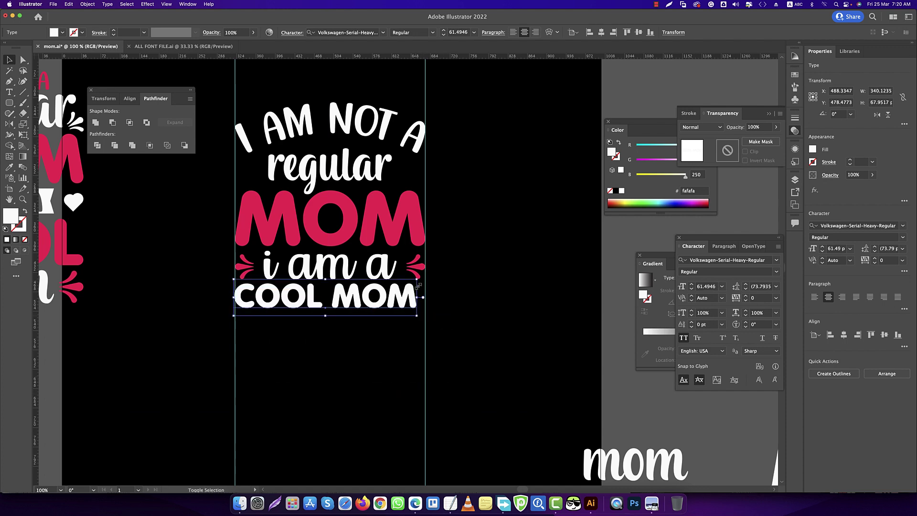
scroll(420, 340, "up", 4)
scroll(421, 341, "down", 5)
scroll(420, 341, "up", 3)
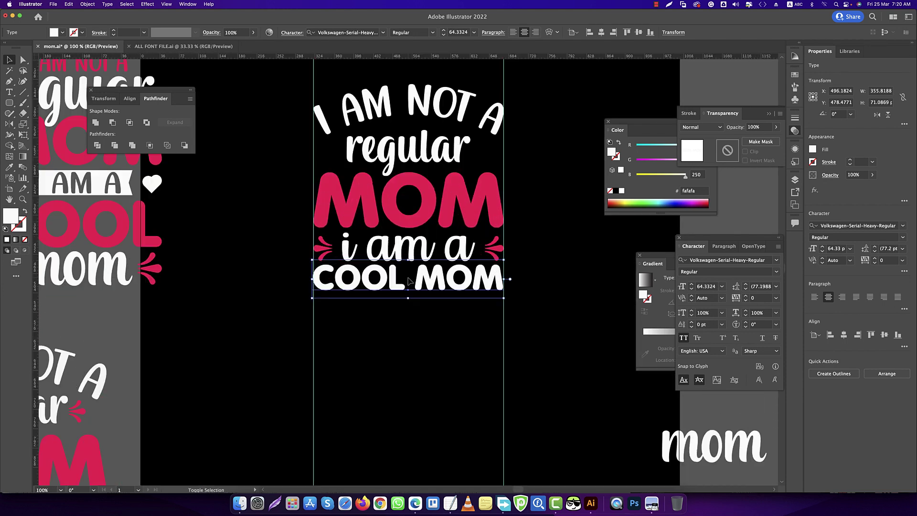
- Make COOL MOM pink by sampling MOM's colour with the Eyedropper
key("i")
left_click(334, 201)
right_click(427, 295)
left_click(446, 356)
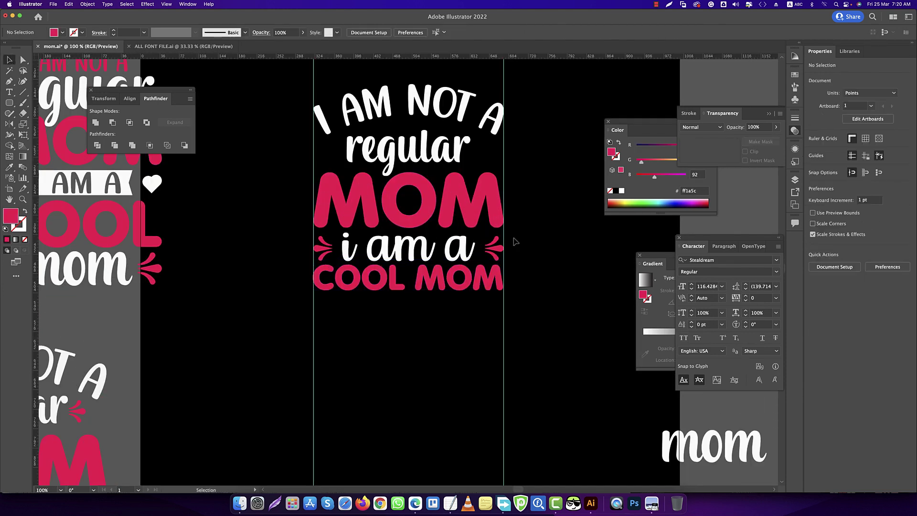
left_click_drag(480, 176, 483, 174)
scroll(502, 172, "up", 2)
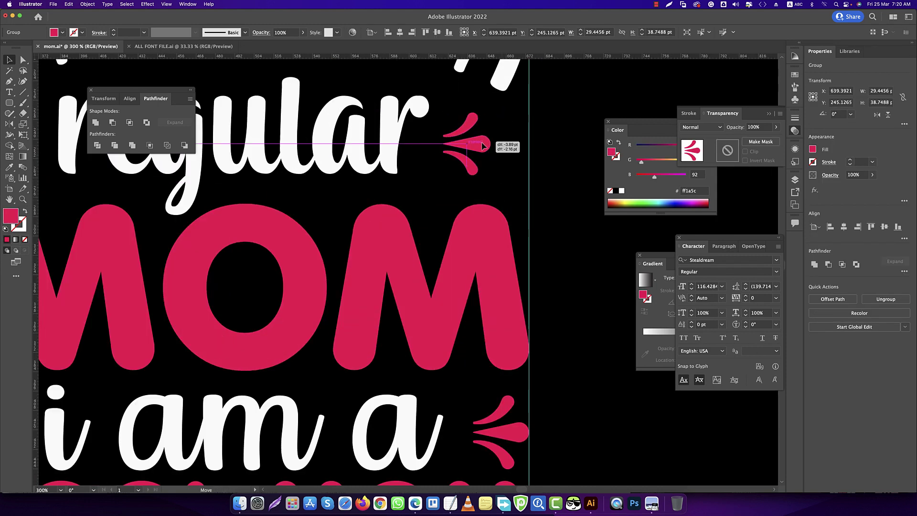
- Flank 'regular' with a splash and its reflected copy, grouping all three
scroll(483, 145, "down", 3)
left_click_drag(483, 146, 479, 152)
right_click(513, 146)
left_click(617, 277)
left_click(535, 309)
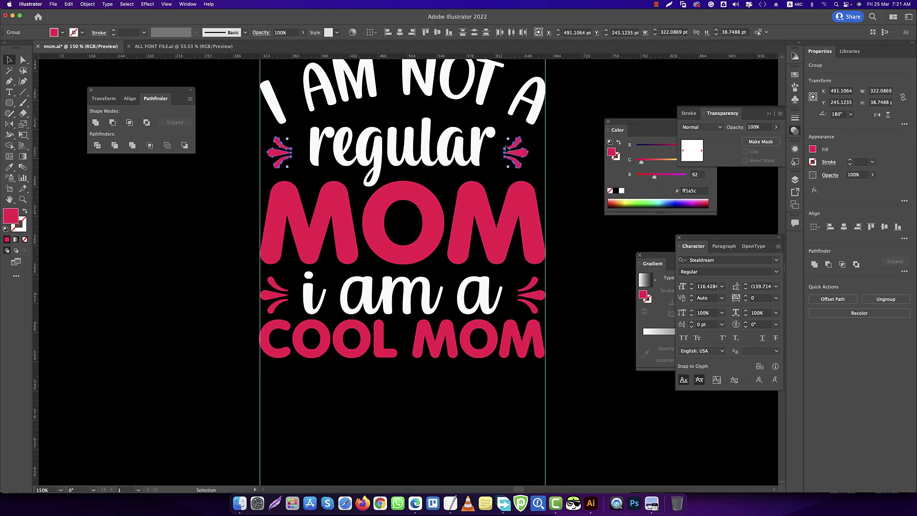
left_click(477, 142, "shift")
key("ctrl+shift+a")
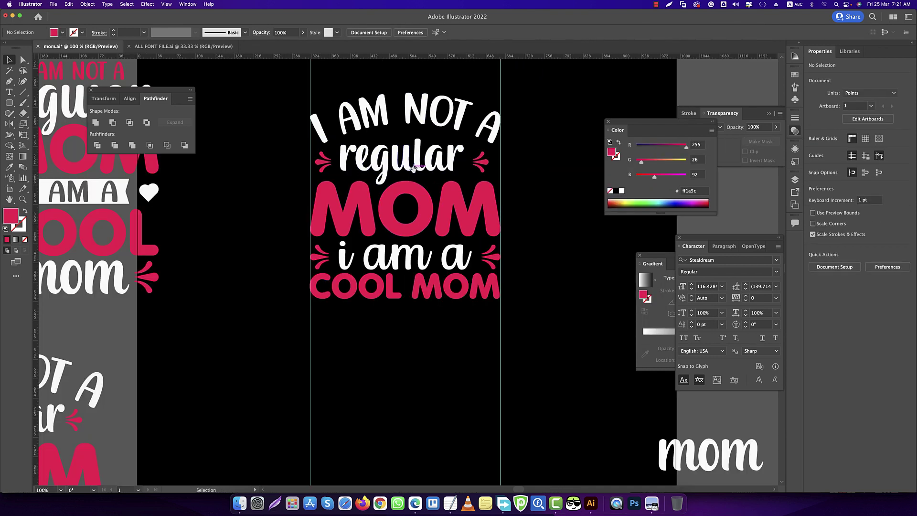
- Nudge MOM, 'i am a' and COOL MOM up into a compact stack, then select the whole design
scroll(375, 222, "down", 3)
scroll(375, 222, "up", 3)
left_click(375, 222)
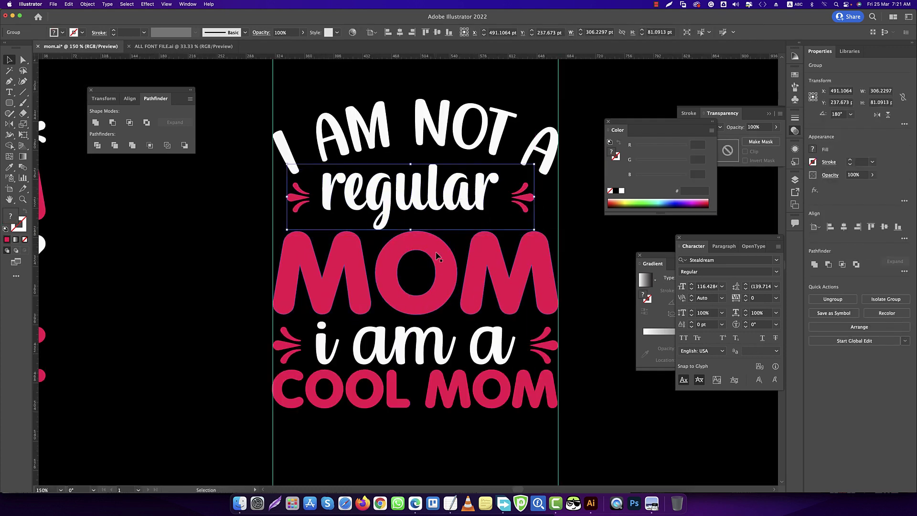
left_click_drag(440, 270, 440, 261)
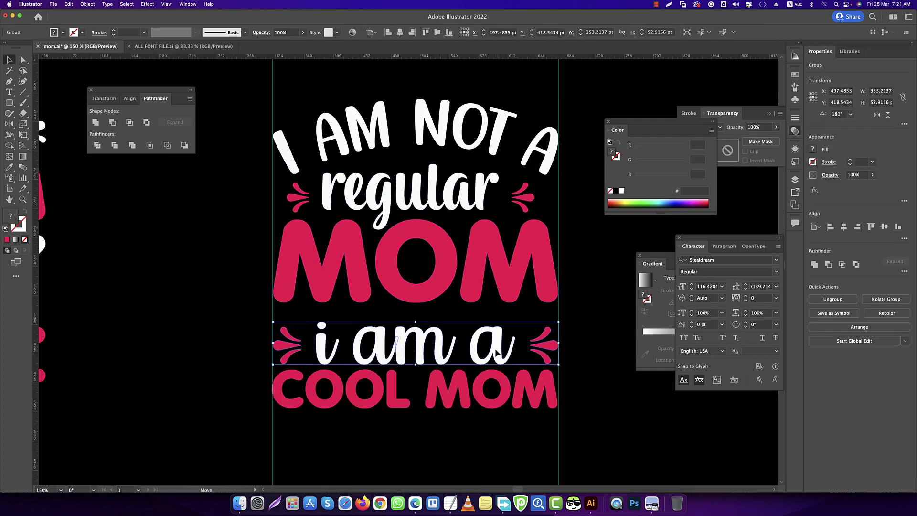
left_click_drag(416, 349, 416, 337)
left_click_drag(516, 396, 479, 307)
key("ctrl+minus")
key("ctrl+minus")
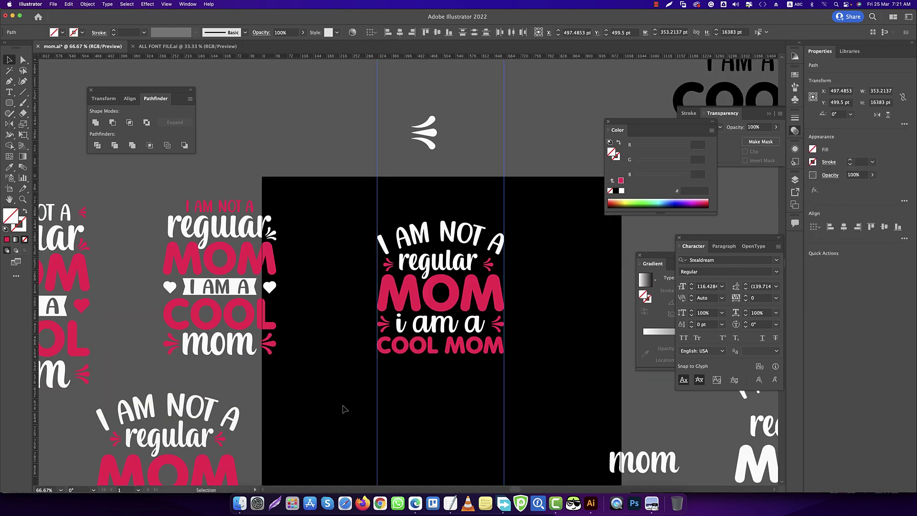
left_click_drag(339, 203, 550, 394)
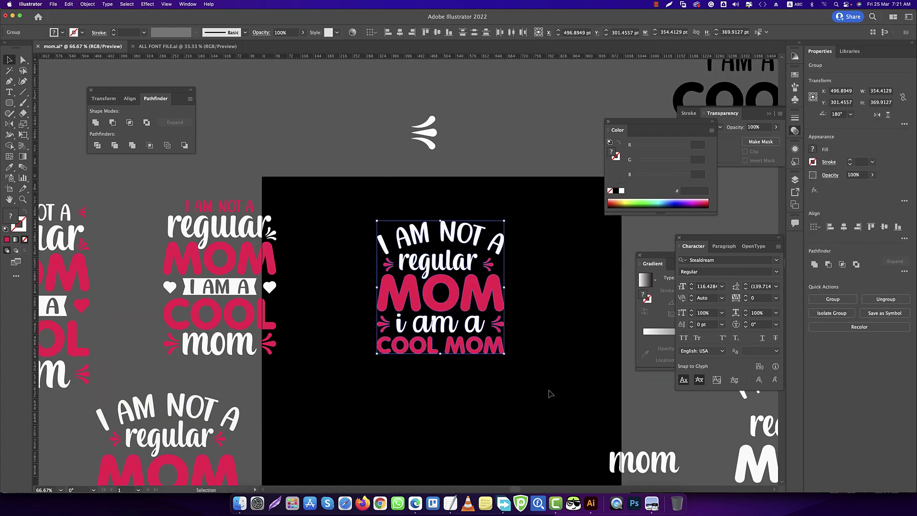